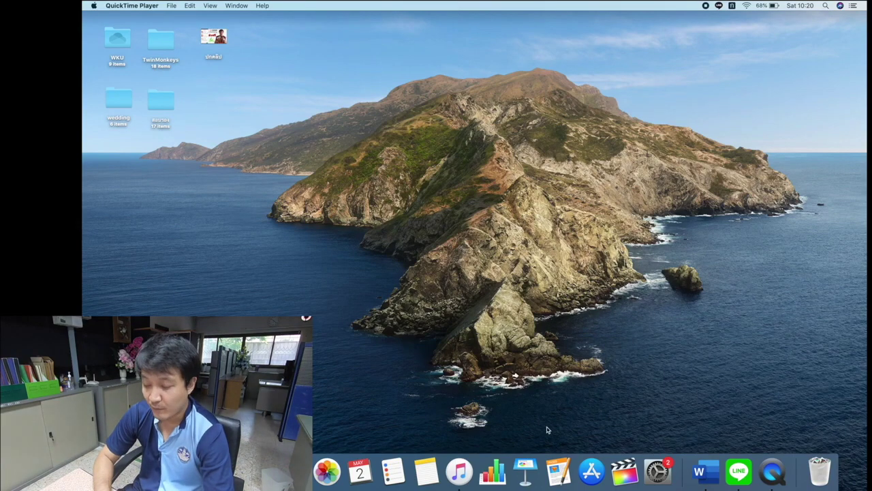
Step: Create a blank full-screen Pages document and type 'App ใช้แทน word ใน Macbook'
click(555, 463)
key(Return)
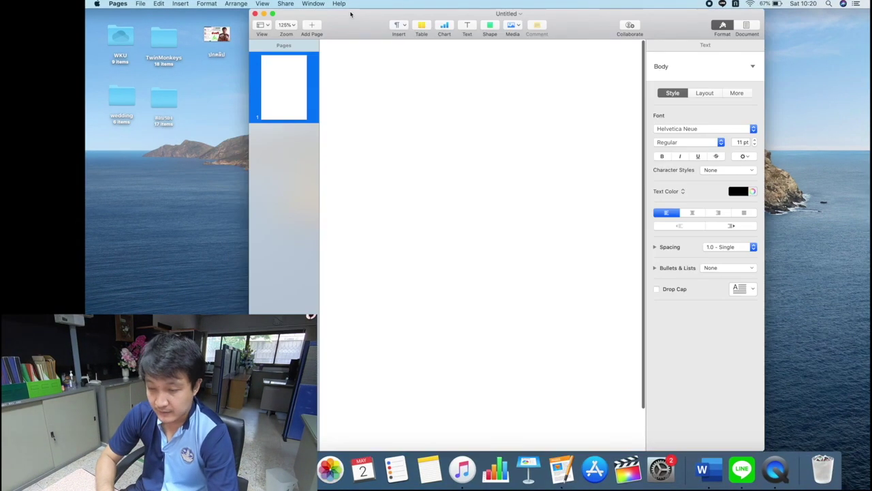
click(243, 14)
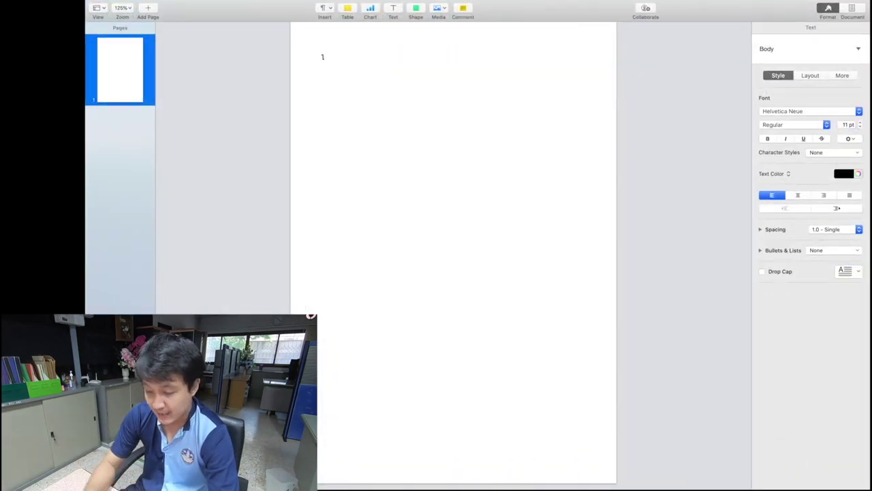
text(Test)
key(BackSpace)
key(BackSpace)
key(BackSpace)
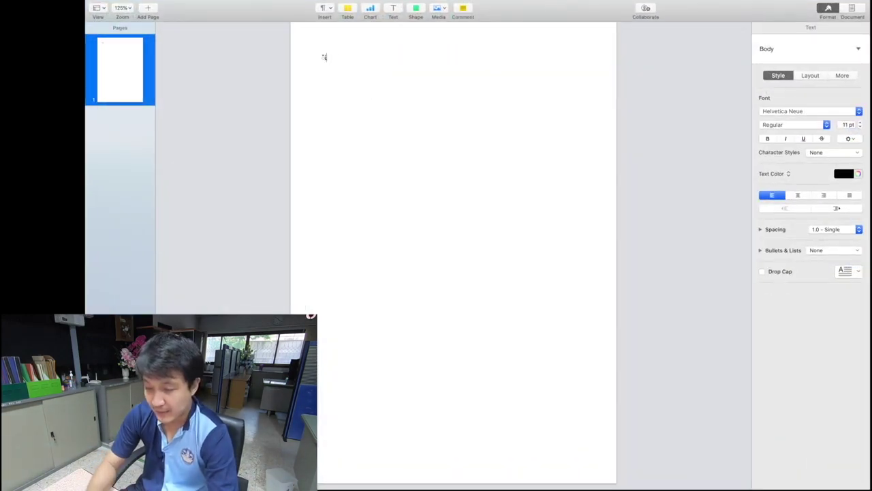
text(App)
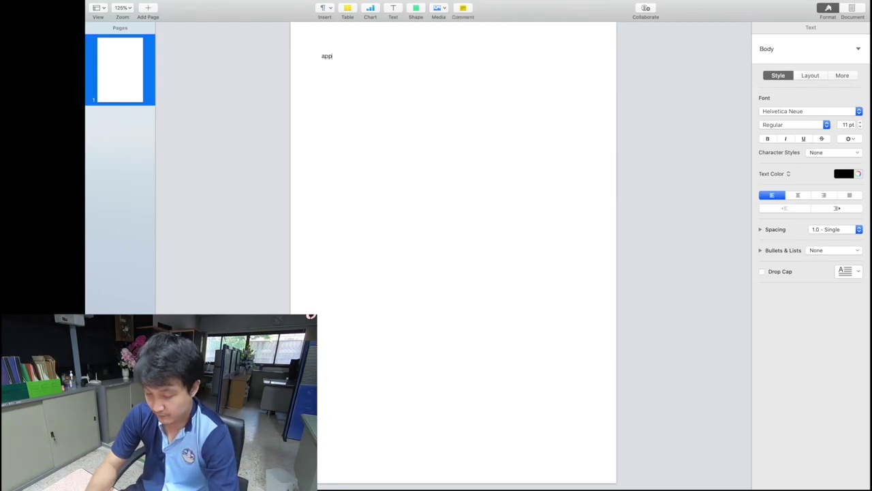
text( ใช้แทน word ใน Macb)
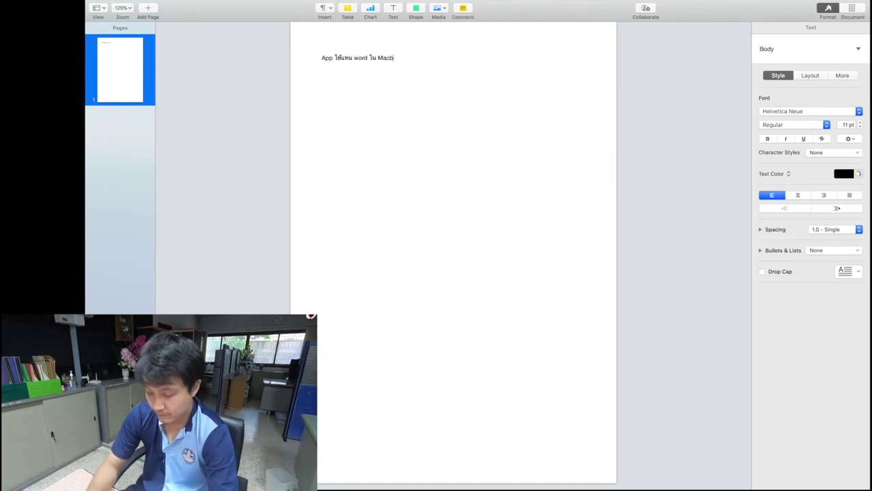
text(ook)
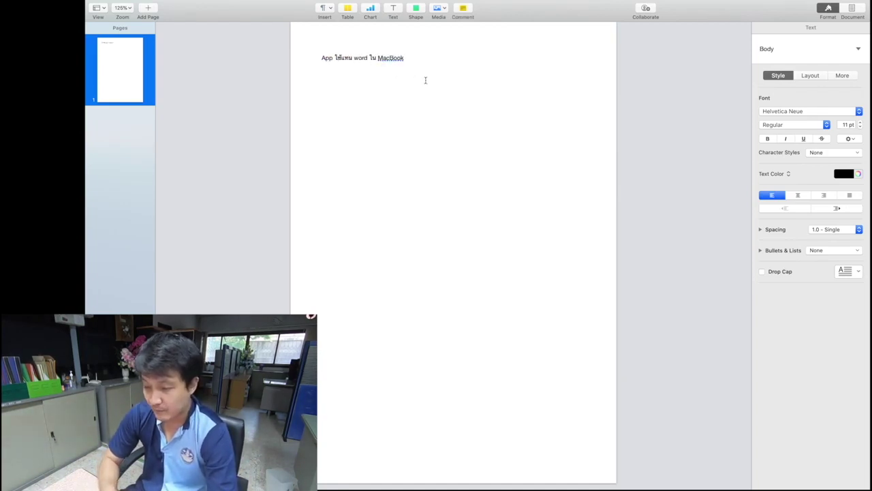
Step: Set the typed line's font to TH Sarabun New, keeping it left-aligned
key(super+a)
click(812, 112)
click(810, 140)
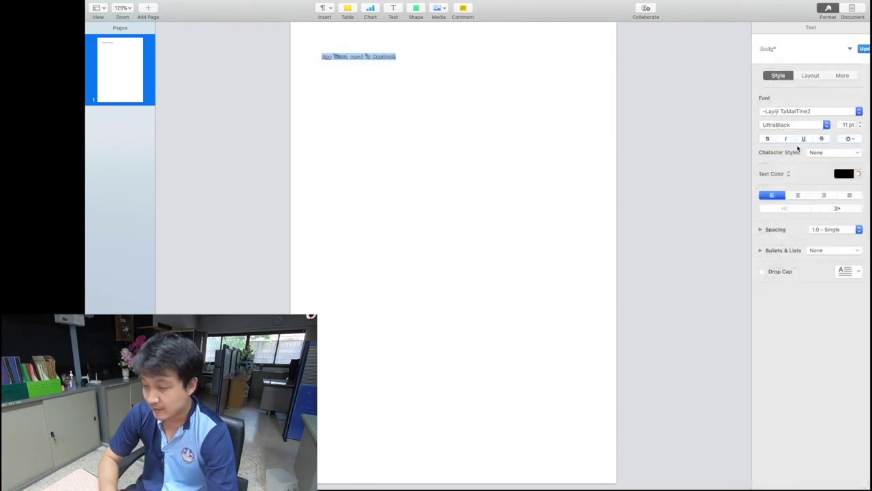
click(794, 196)
click(777, 198)
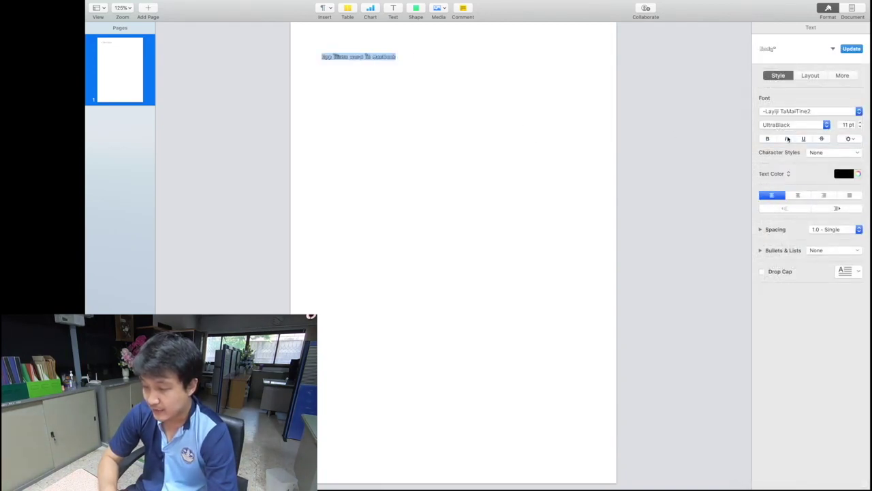
click(791, 112)
click(781, 135)
click(405, 89)
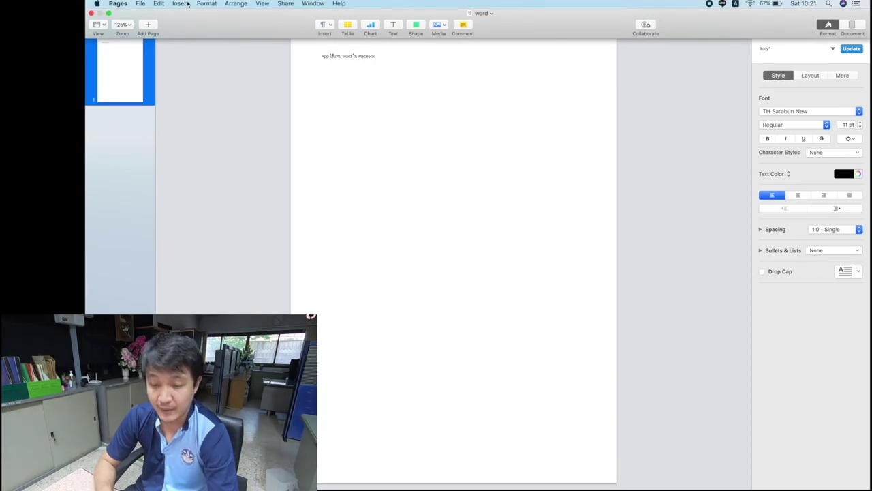
Step: Export to Word format as 'word' on the Desktop, then leave full screen
click(140, 4)
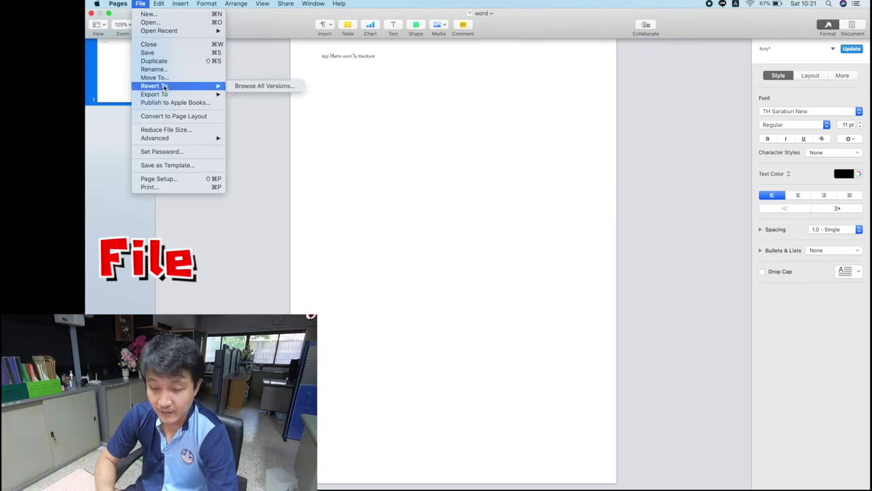
mouse_move(155, 94)
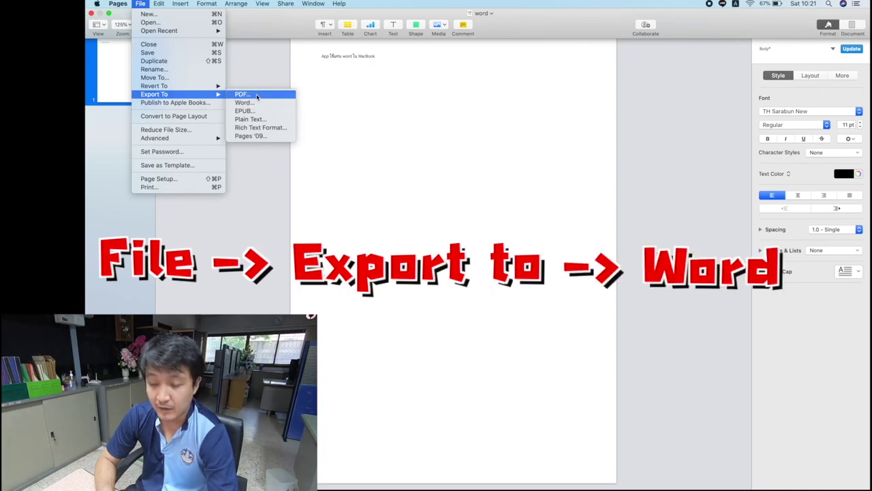
click(254, 103)
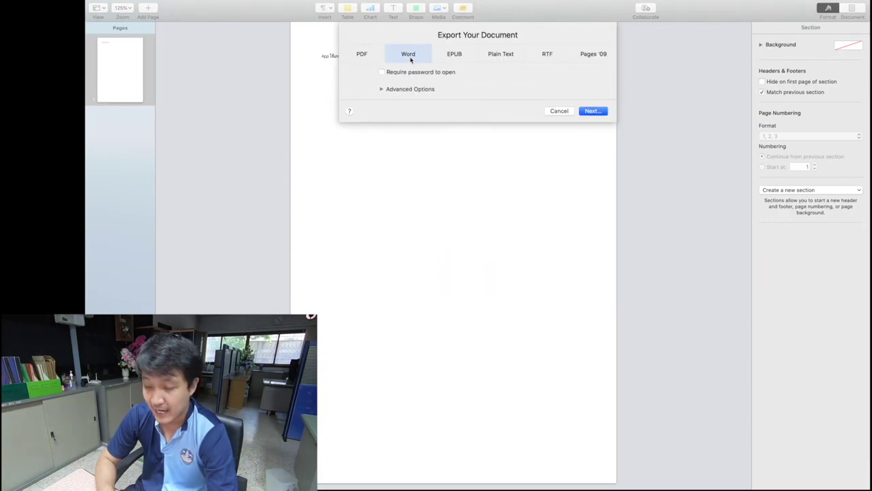
click(592, 111)
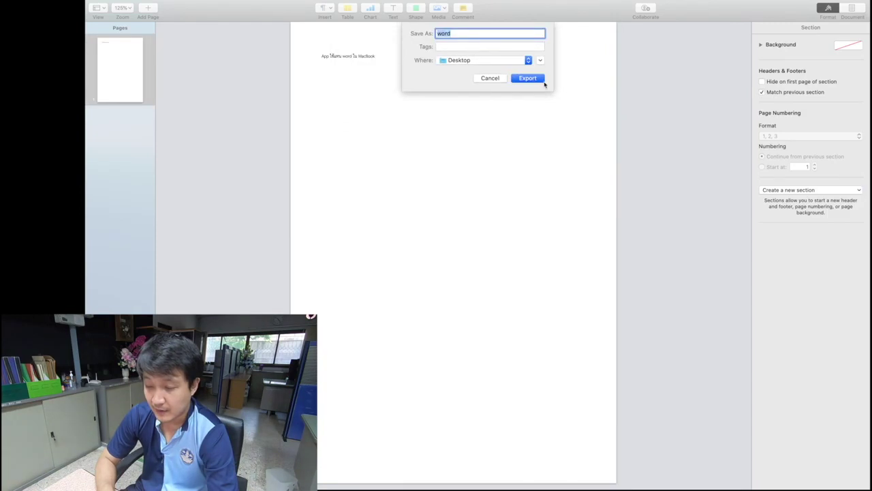
click(534, 80)
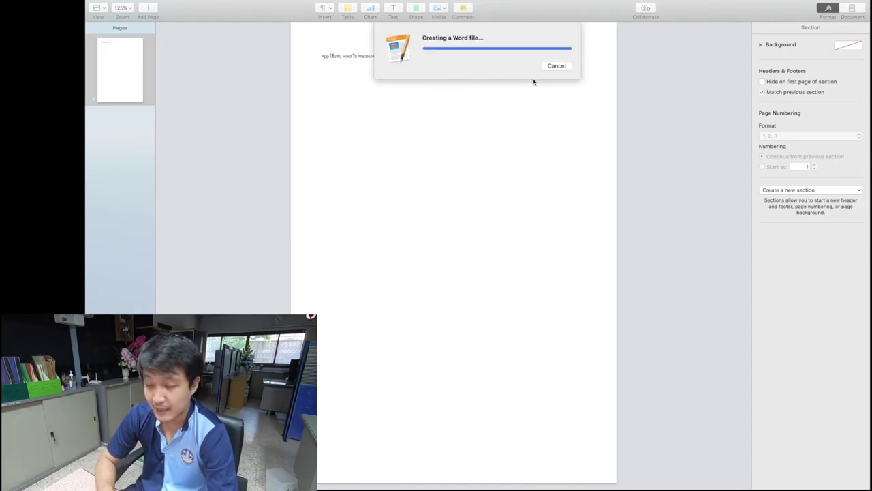
key(ctrl+super+f)
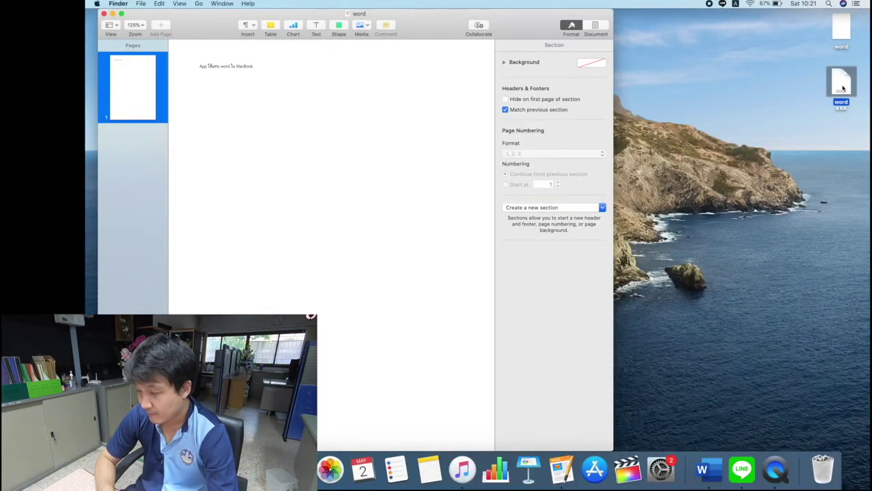
Step: Open word.docx from the desktop in Word, then move and enlarge its window to check the text
double_click(843, 87)
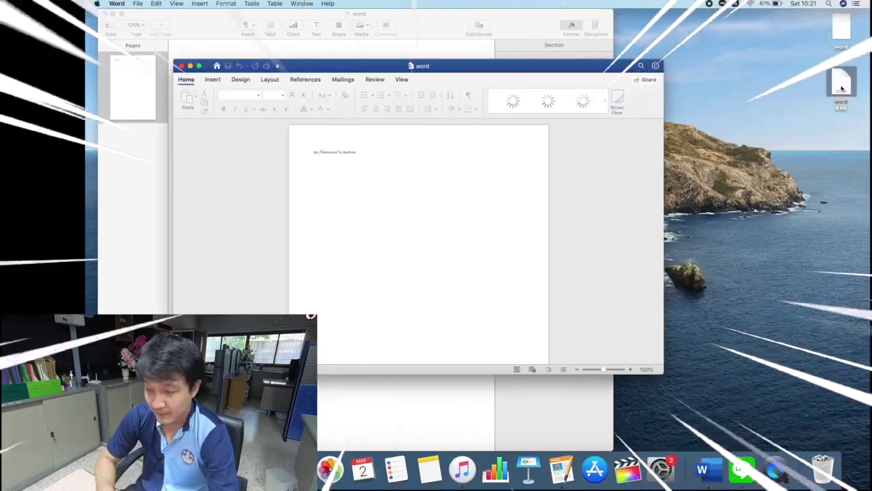
drag(475, 66, 474, 38)
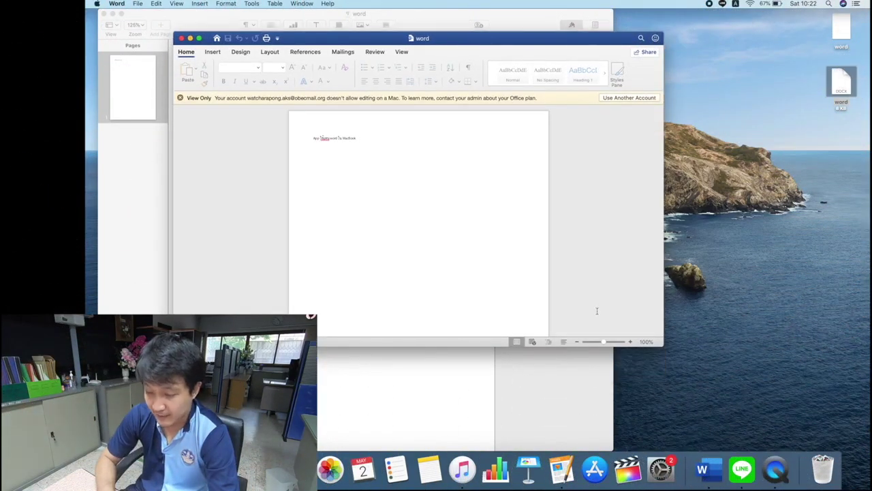
drag(662, 346, 788, 427)
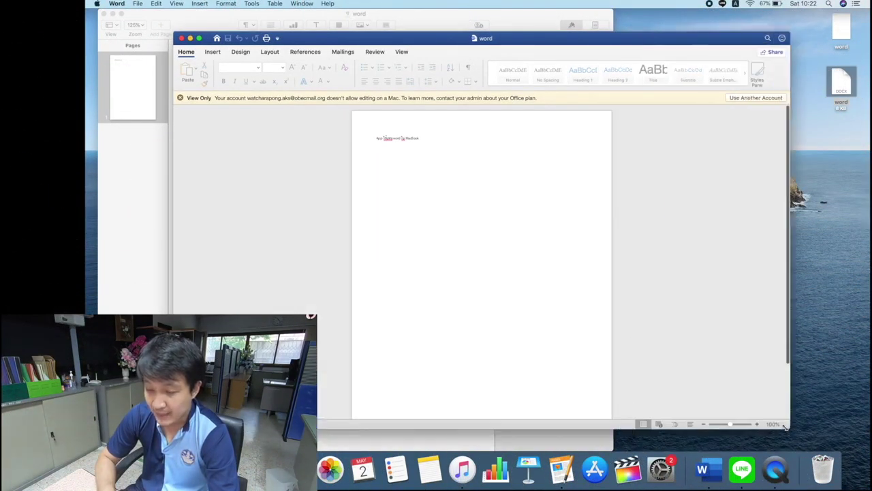
drag(578, 38, 540, 23)
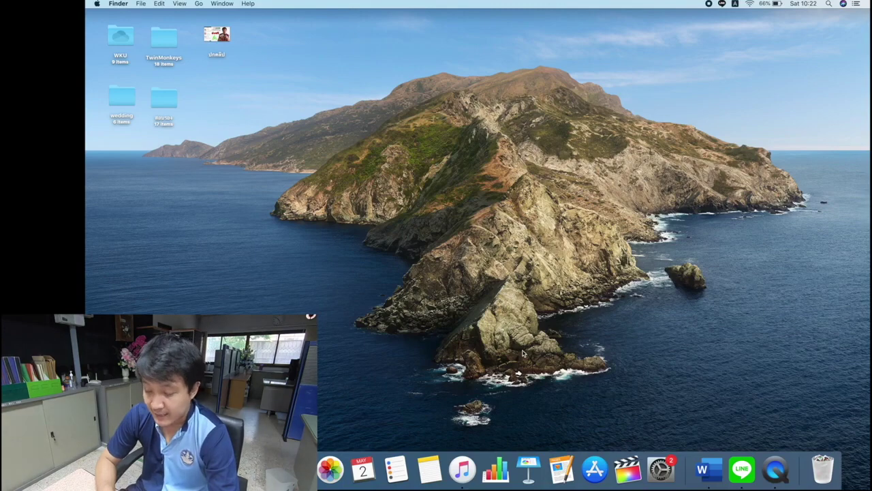
Step: Create a blank Numbers spreadsheet filling the screen
click(502, 461)
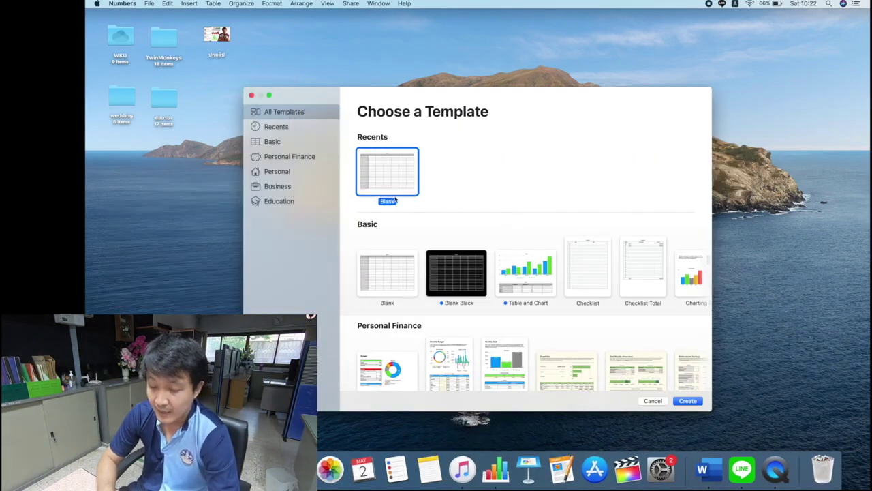
double_click(390, 191)
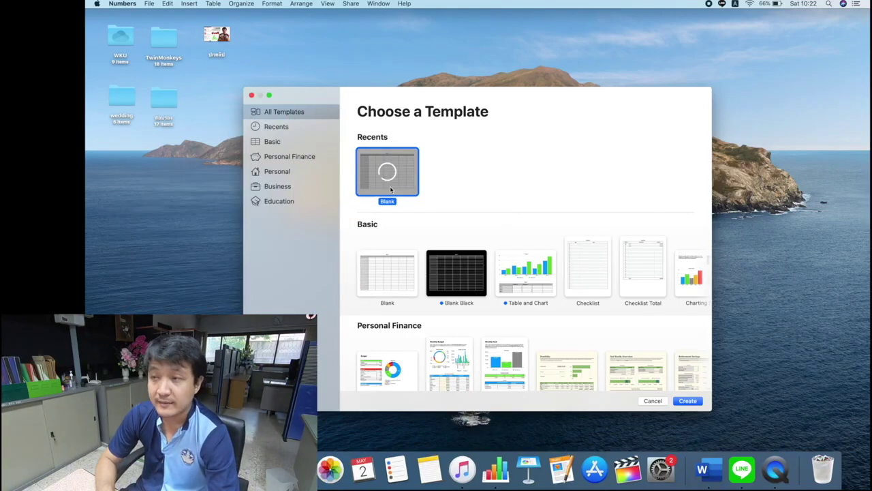
key(ctrl+super+f)
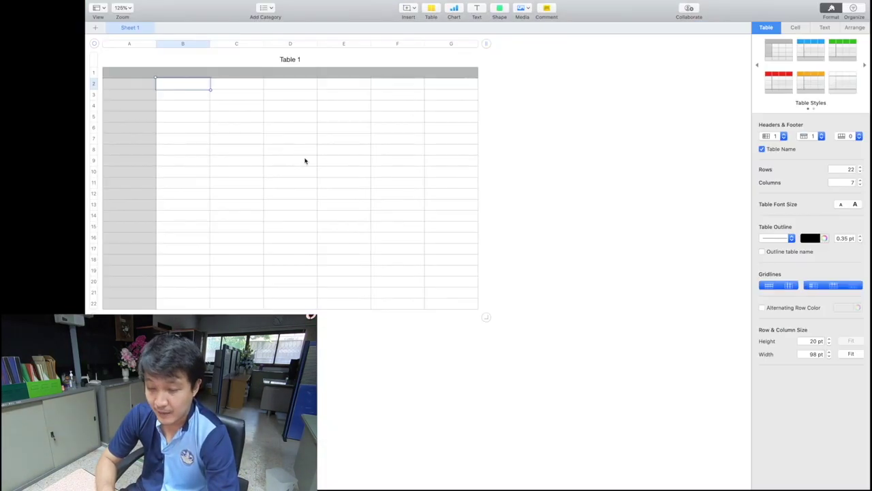
Step: Enter 10, 30 and 50 in C3–C5, then start a formula with = in C6
click(228, 109)
click(235, 96)
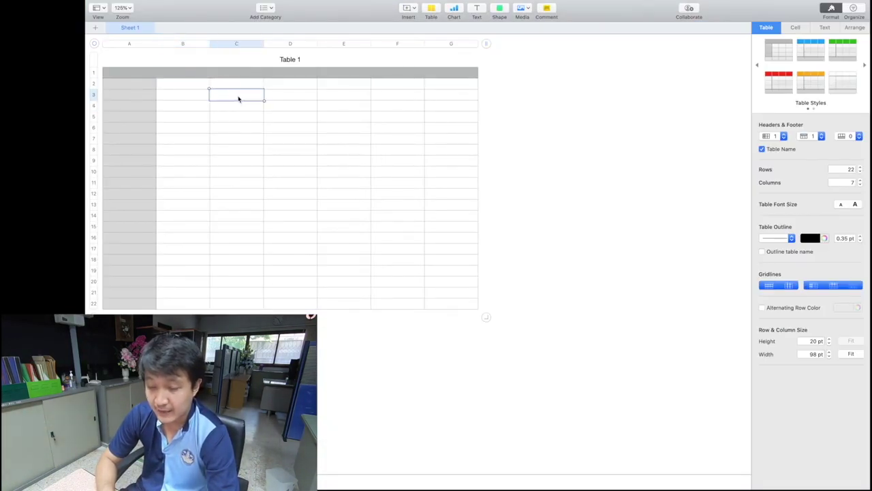
text(1)
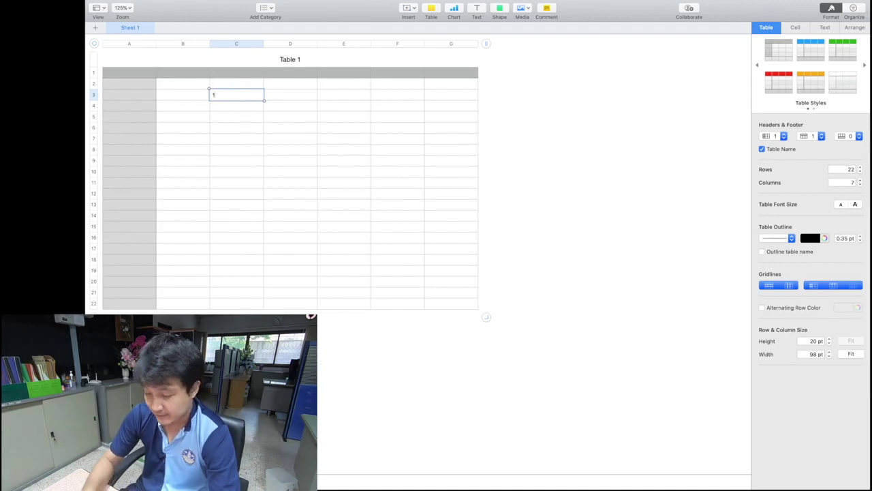
text(0)
key(Return)
text(30)
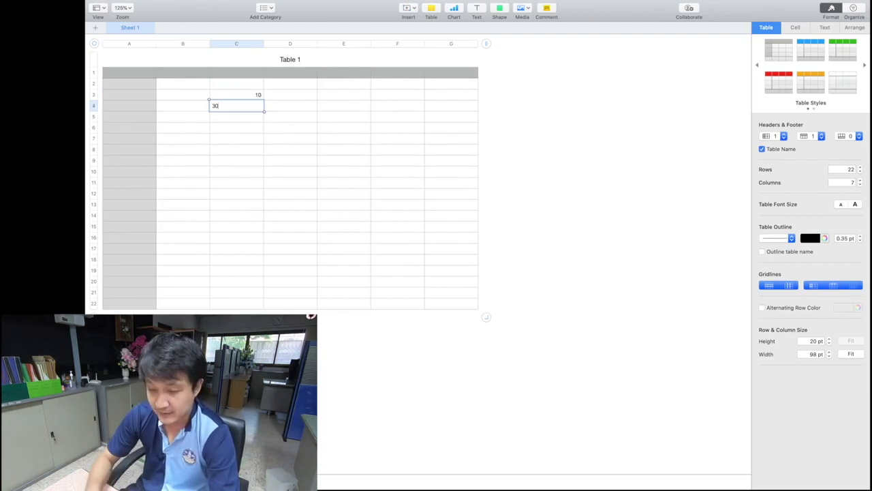
key(Return)
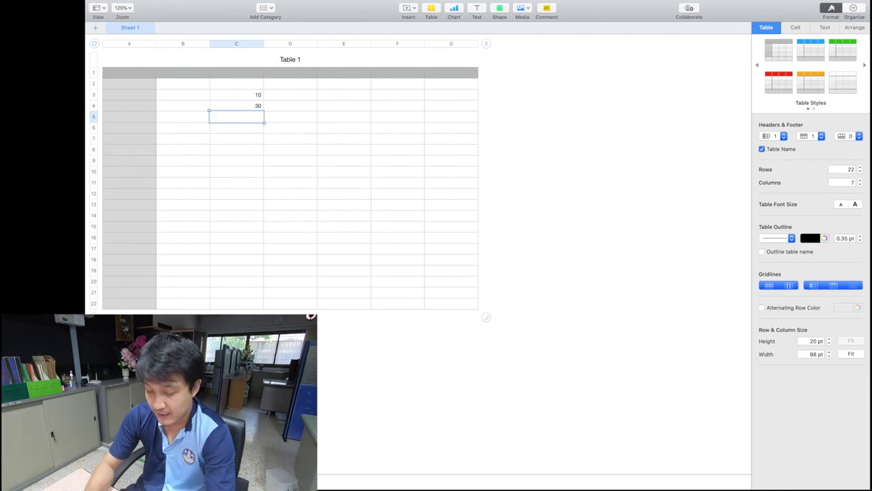
text(50)
click(229, 150)
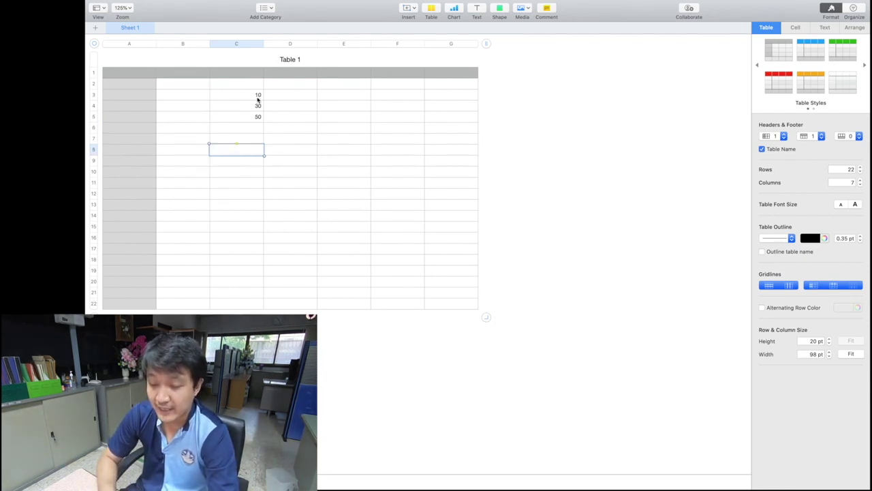
click(251, 128)
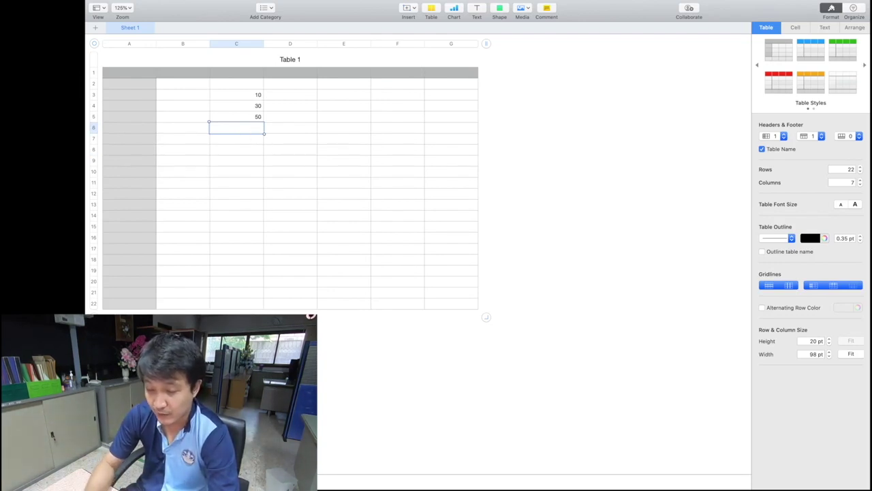
text(=)
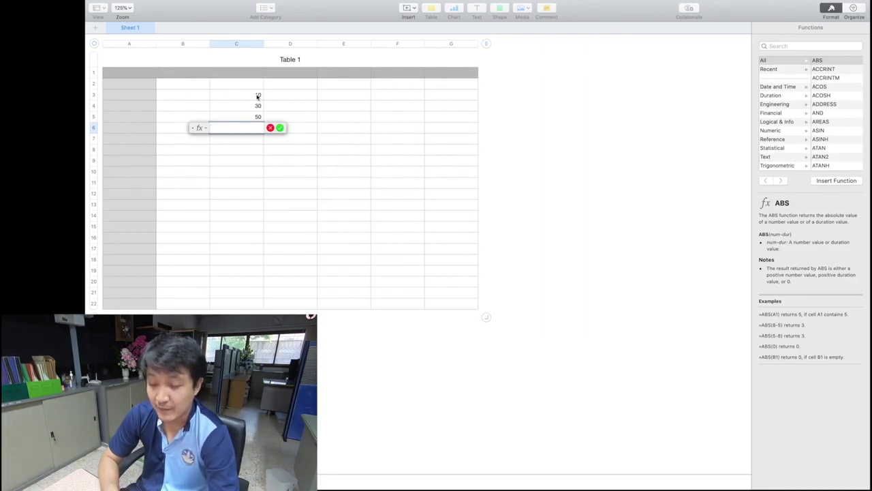
Step: Complete C6 as =C3+C4+C5 so it shows 90
click(258, 97)
text(+)
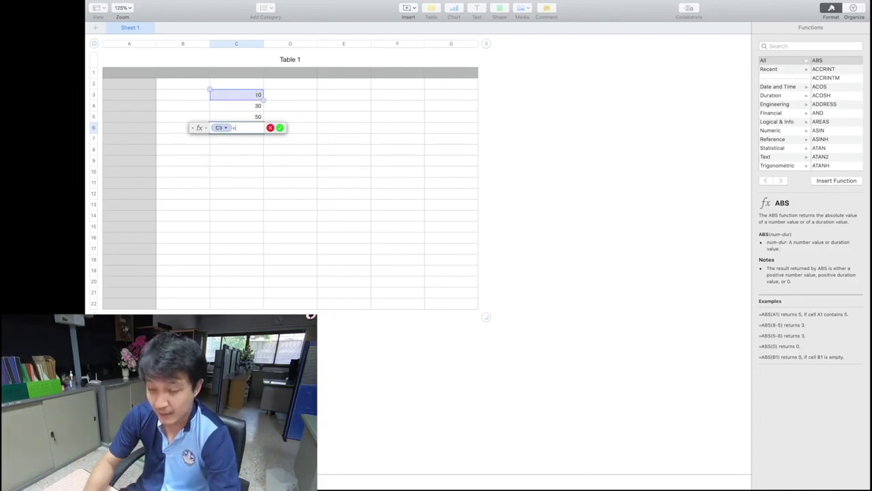
click(254, 107)
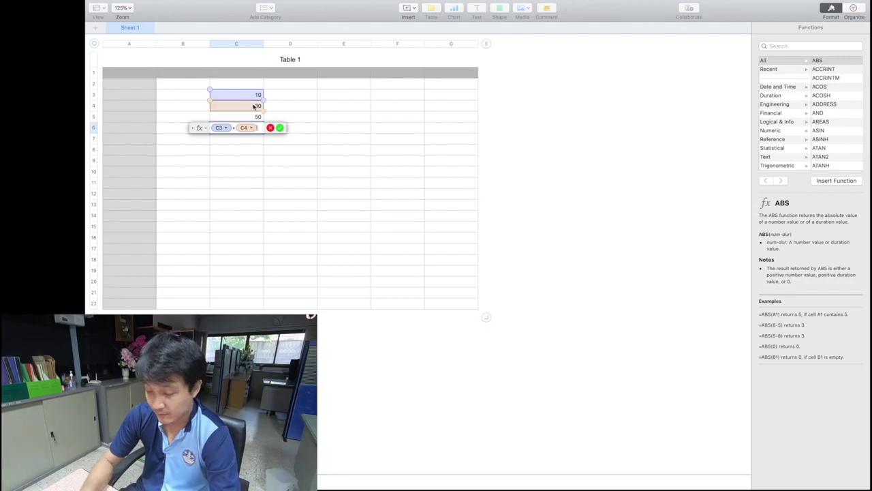
text( +)
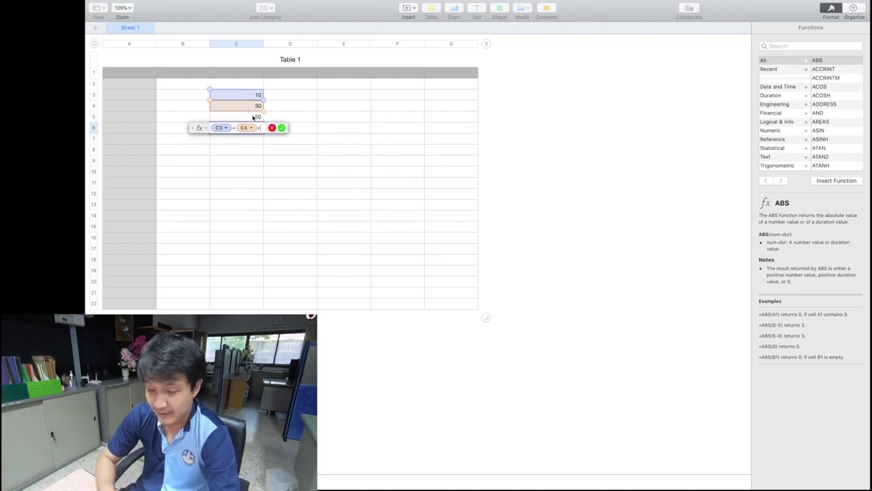
click(254, 118)
key(Return)
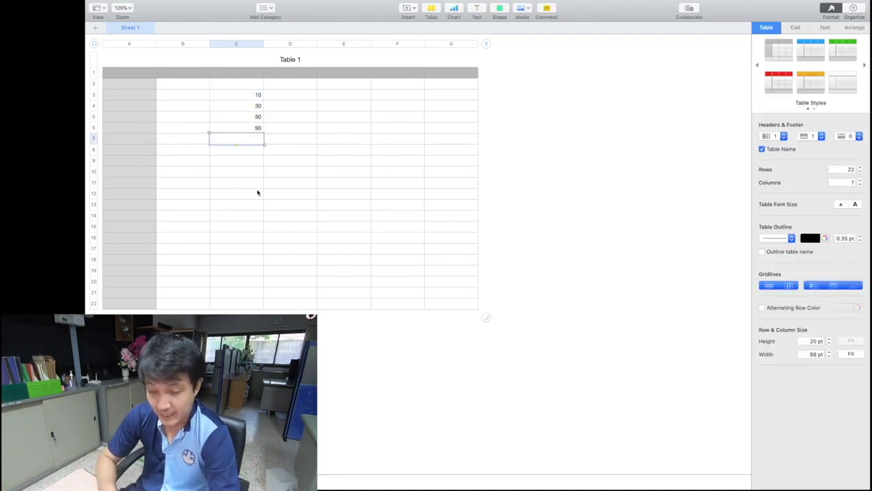
Step: Enter a formula adding C3 and C4 in E6, which shows 300
click(341, 128)
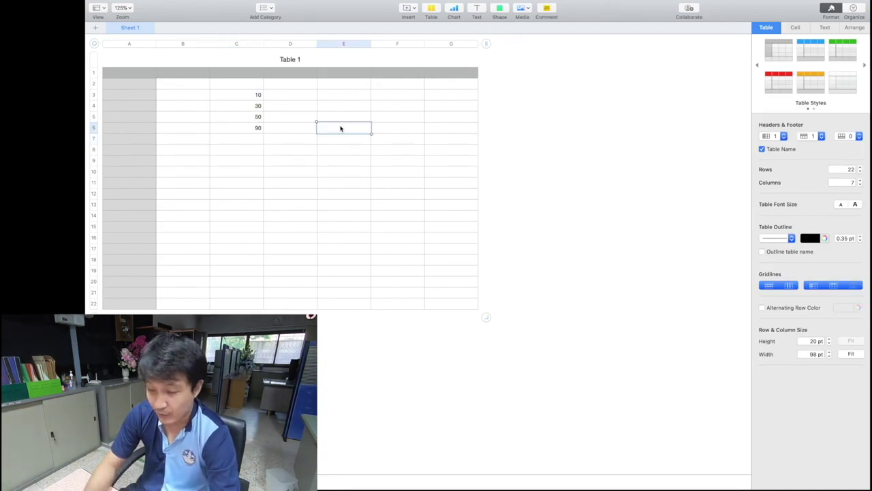
text(=)
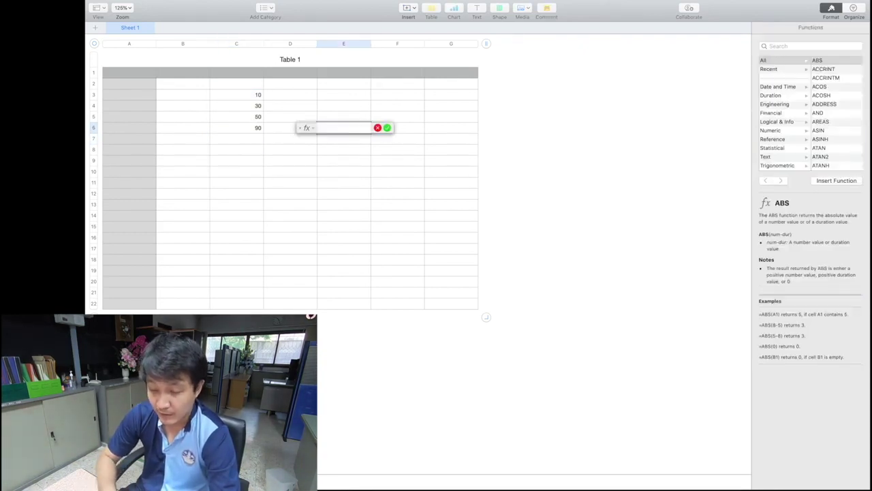
click(259, 95)
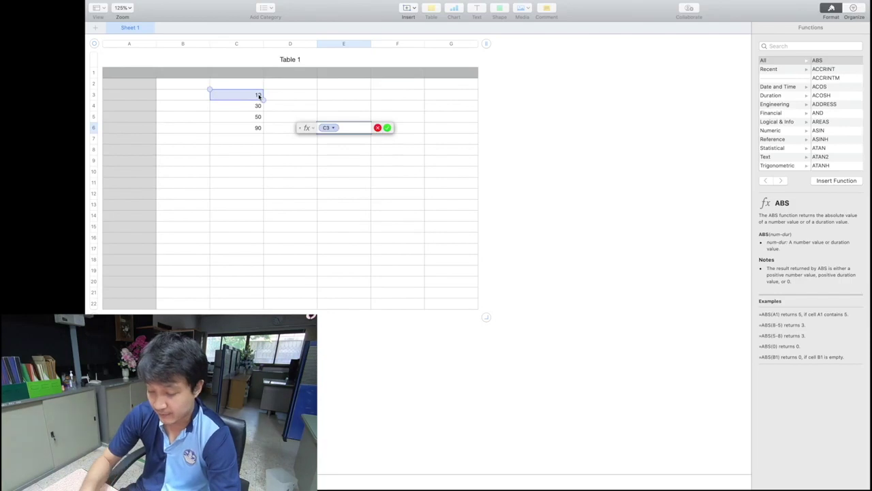
text(+)
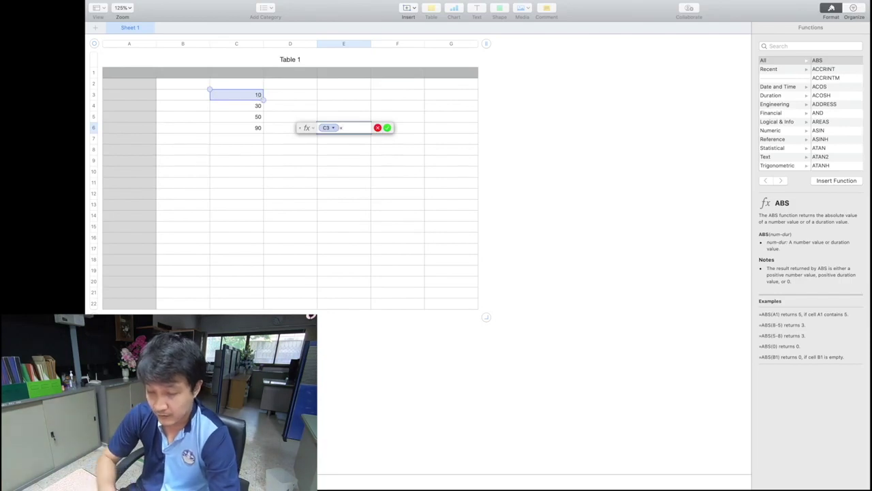
click(255, 106)
key(Return)
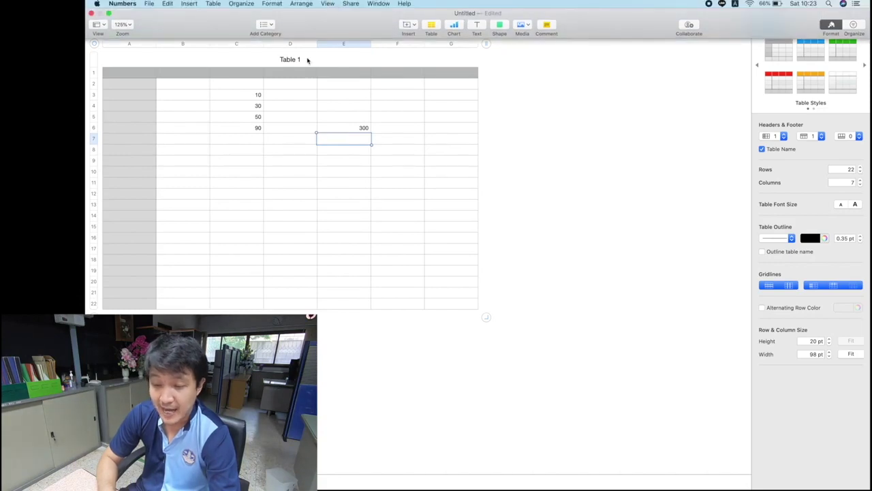
Step: Save the spreadsheet on the Desktop with the file name excel
click(153, 4)
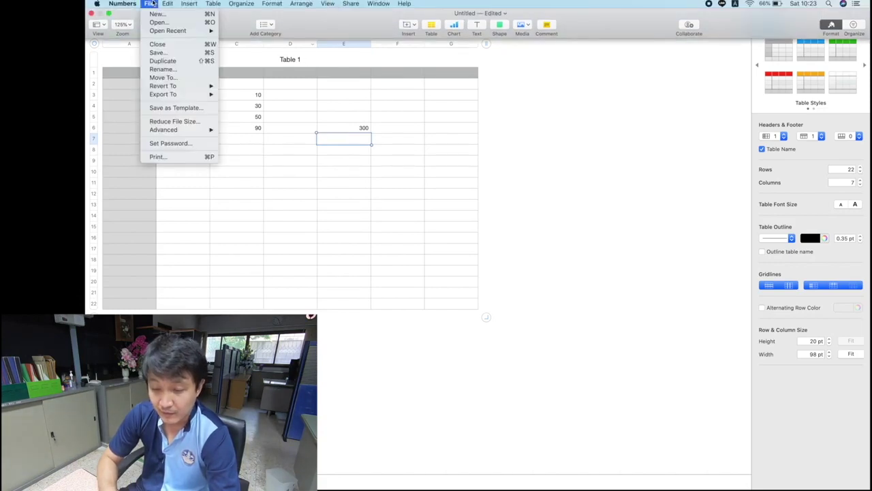
click(170, 56)
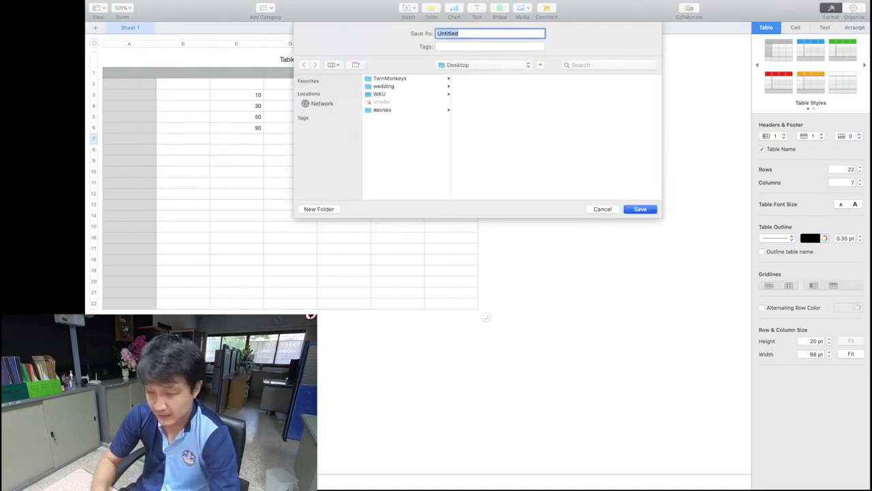
text(ecxcel)
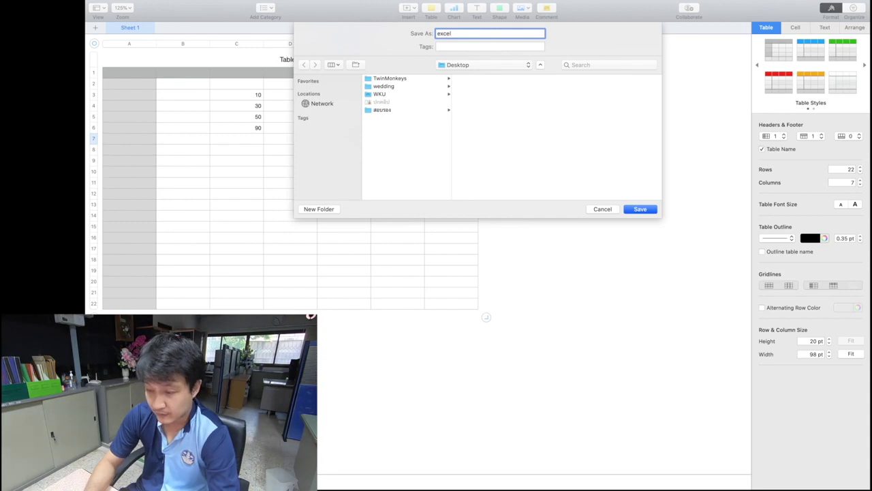
key(Return)
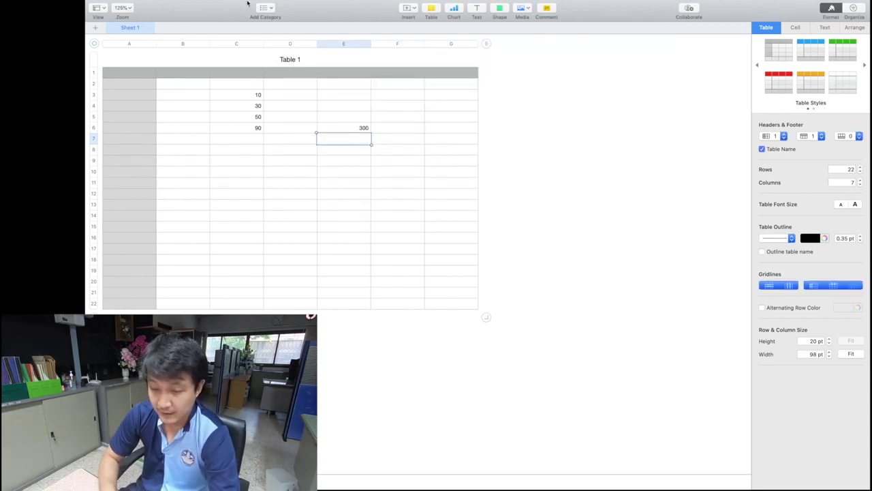
click(108, 14)
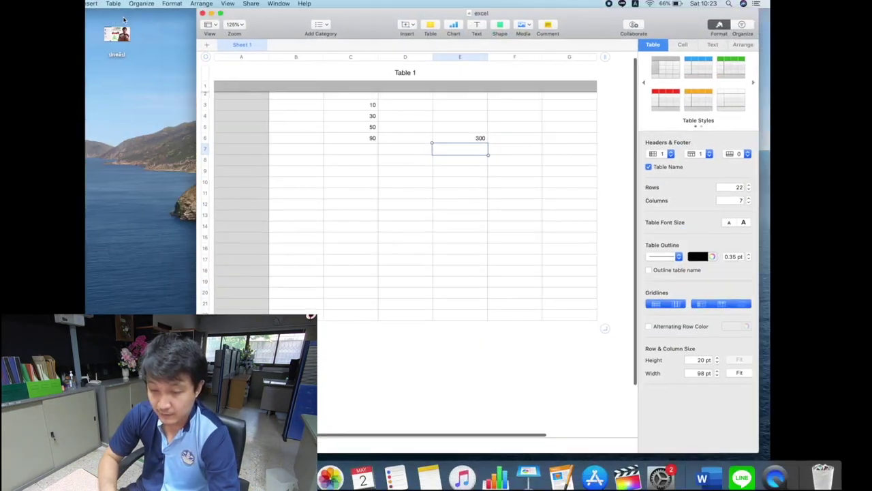
click(222, 19)
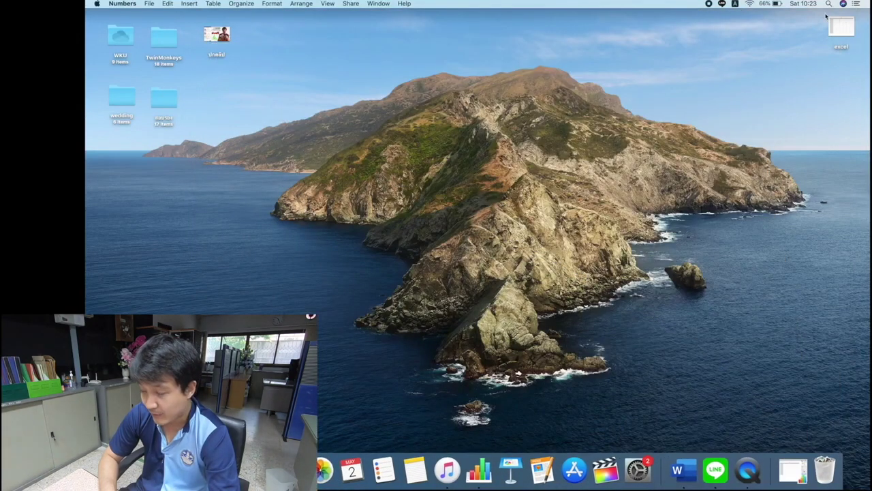
drag(838, 27, 821, 53)
double_click(823, 55)
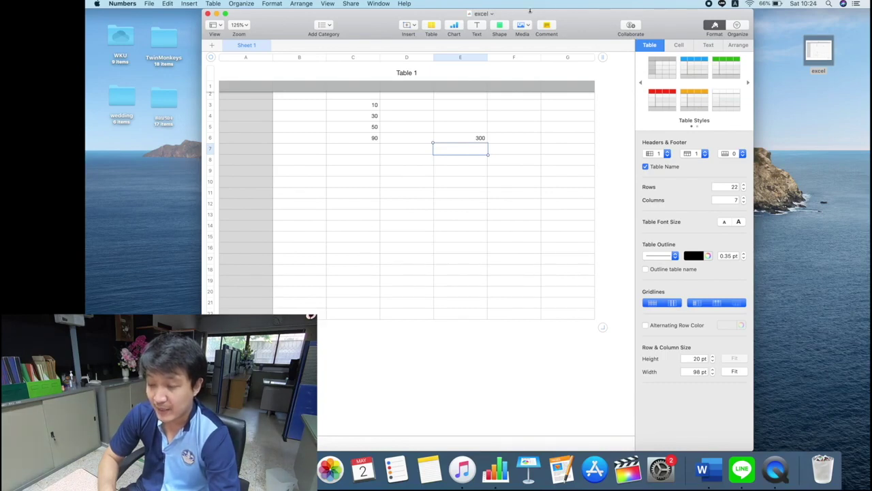
drag(531, 16, 467, 17)
click(161, 15)
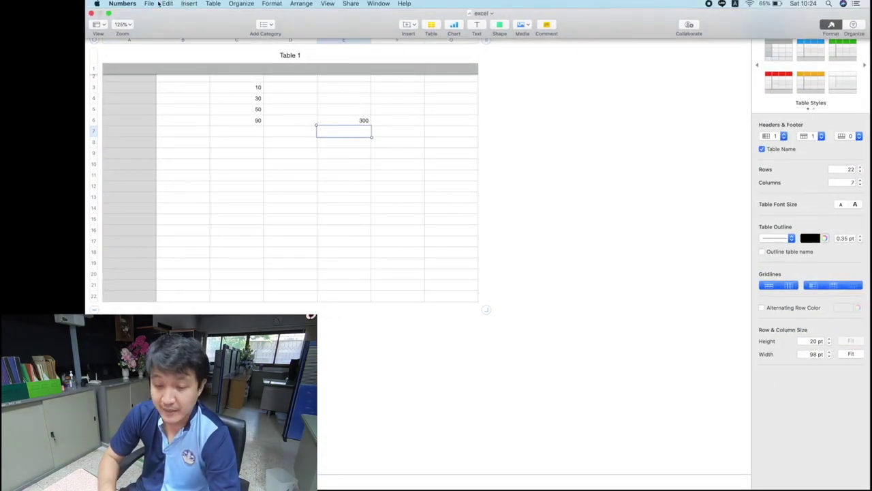
click(149, 4)
mouse_move(163, 94)
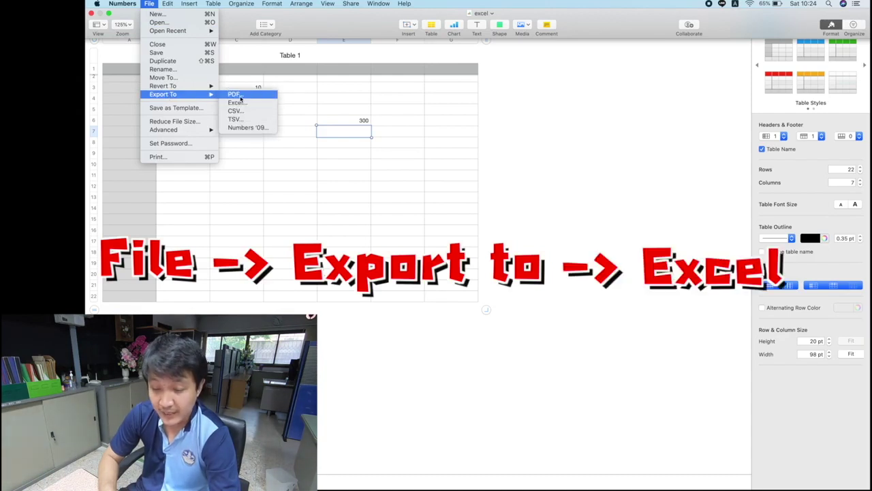
Step: Export to Excel format as 'excel' on the Desktop, then exit full screen
click(245, 107)
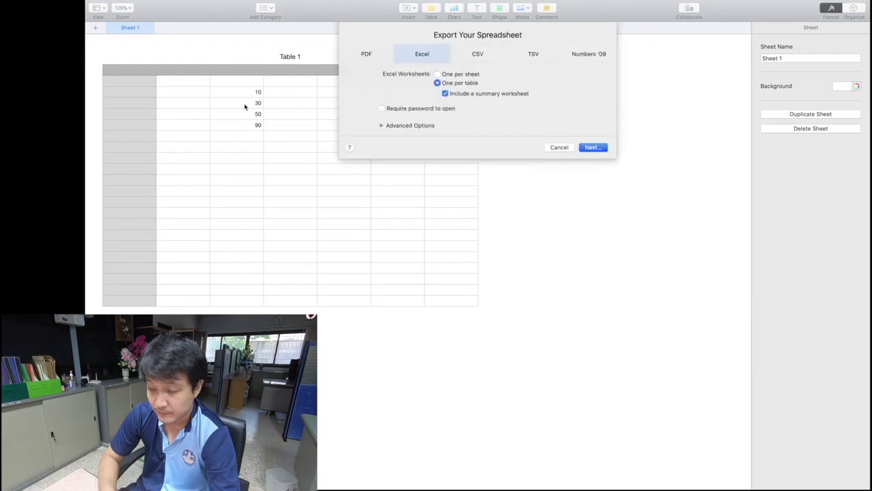
click(599, 149)
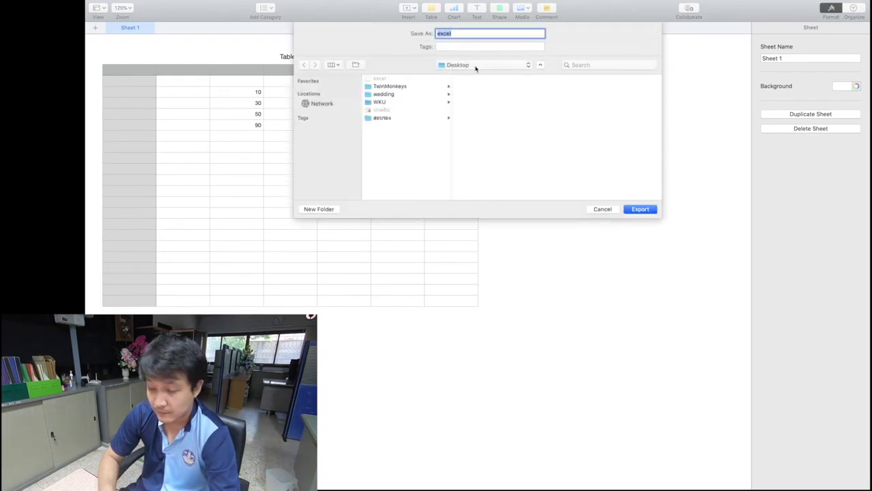
click(642, 209)
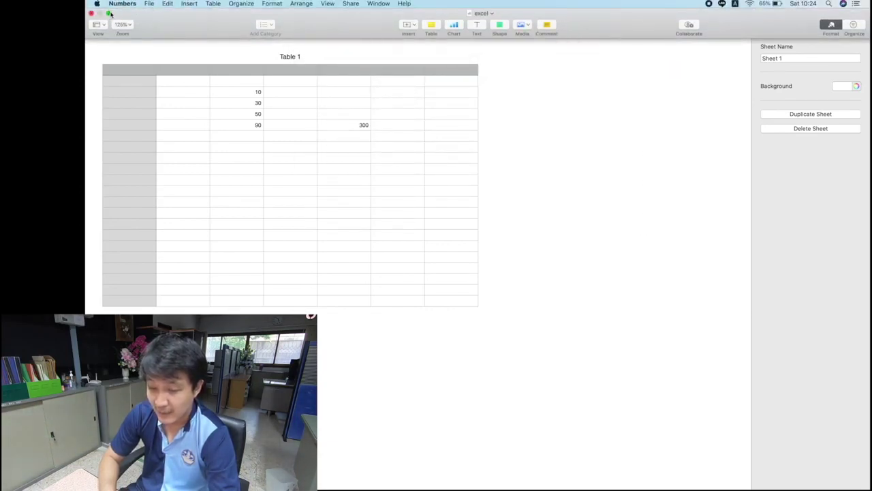
click(109, 14)
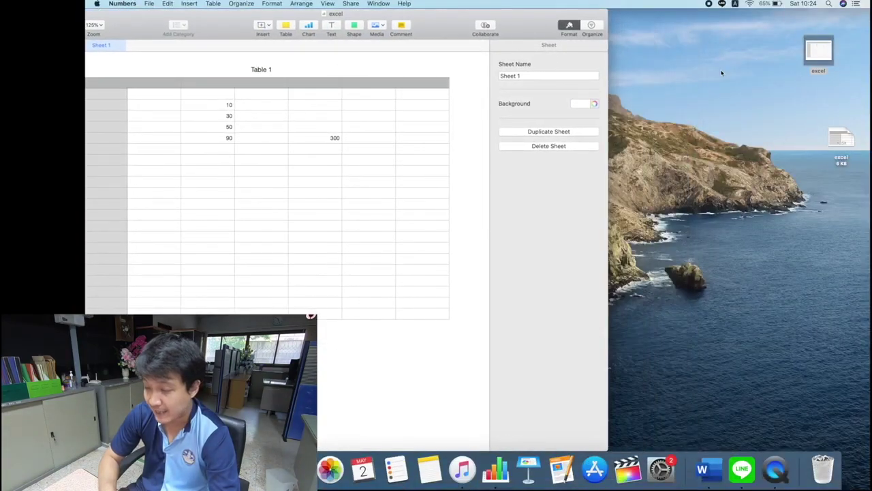
Step: Open excel.xlsx from the desktop in Excel to confirm the values, then close it
drag(842, 136, 819, 107)
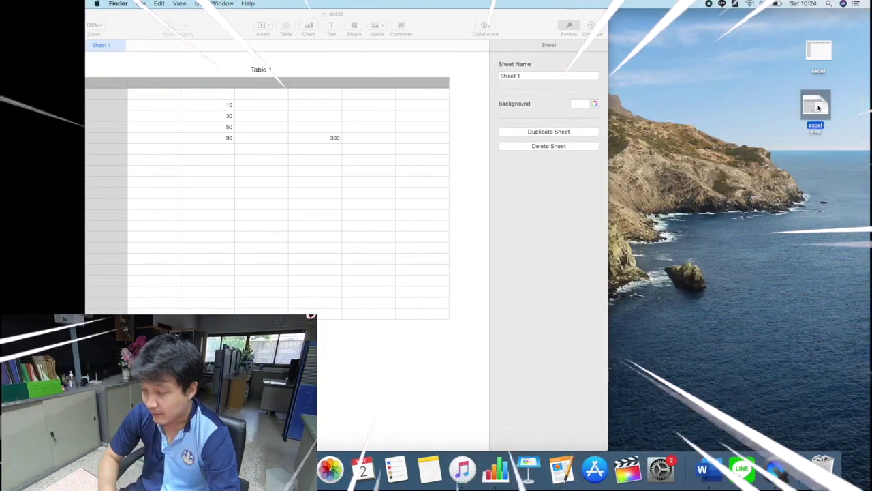
double_click(819, 107)
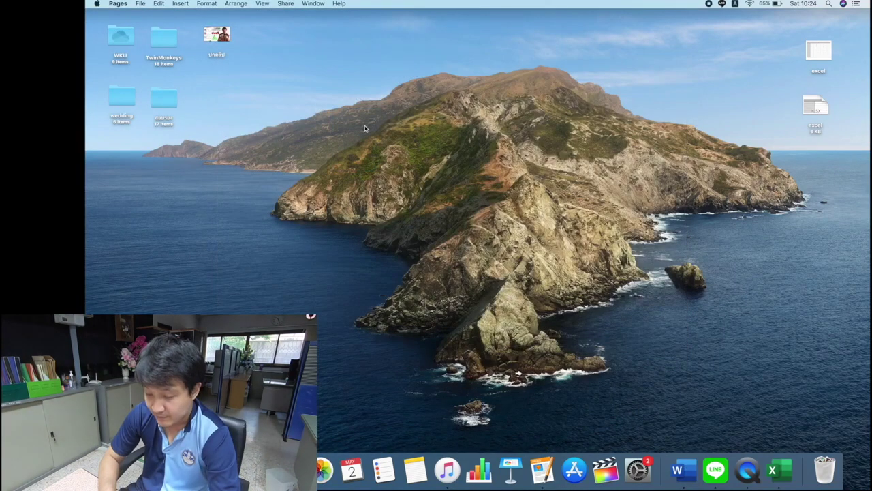
click(439, 191)
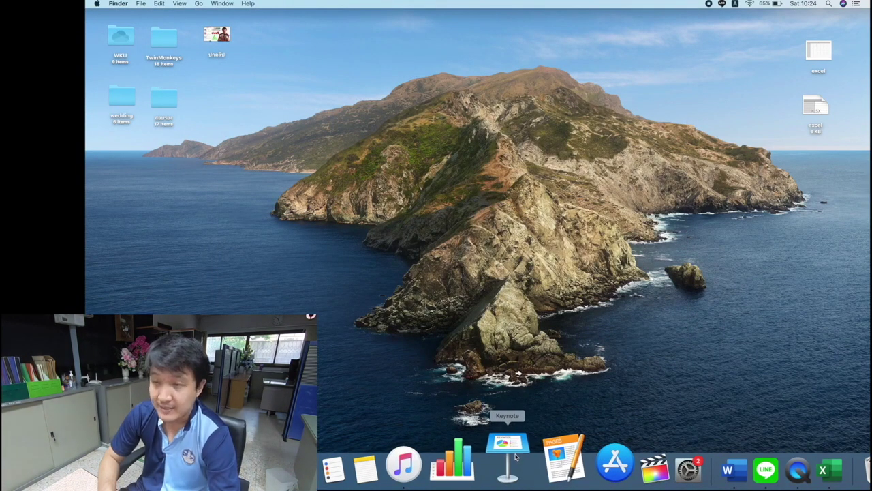
Step: Start a Basic White Keynote presentation and delete its title, subtitle and bottom text boxes
click(508, 453)
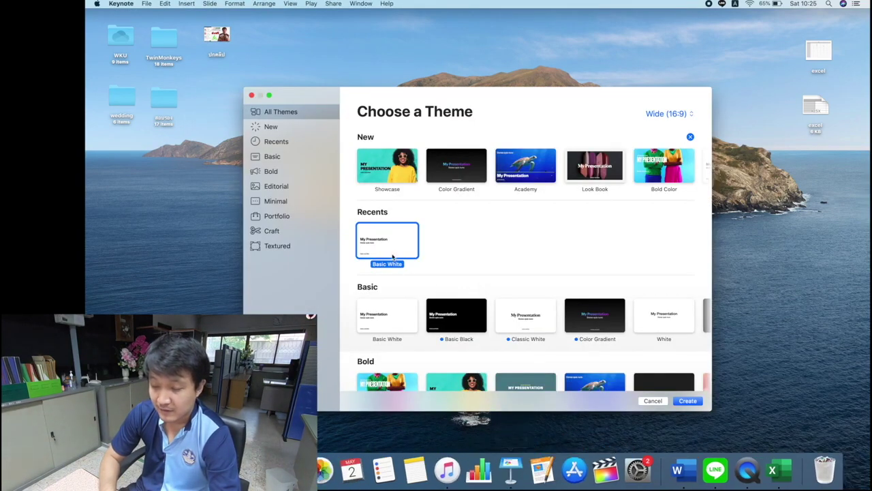
double_click(393, 256)
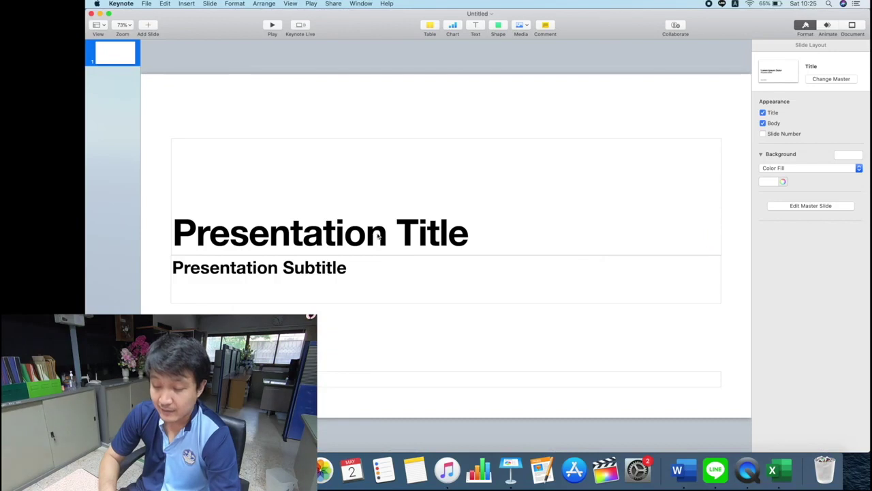
click(363, 250)
key(Delete)
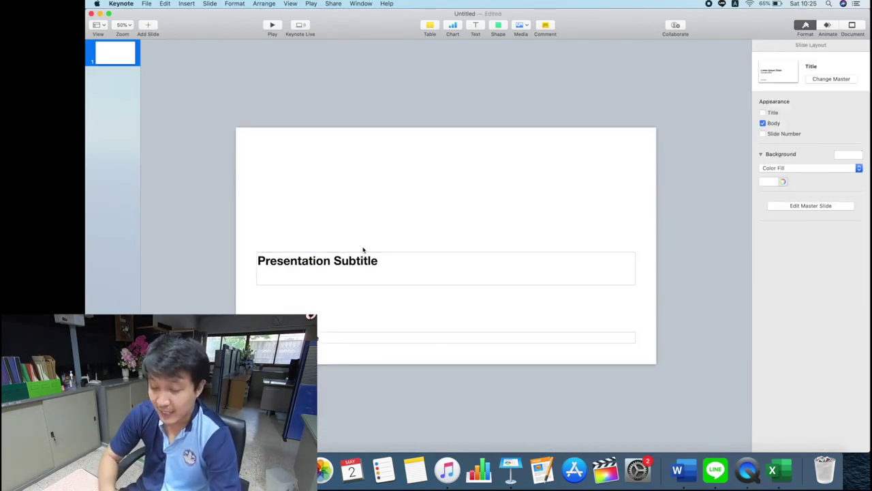
click(361, 266)
key(Delete)
click(350, 341)
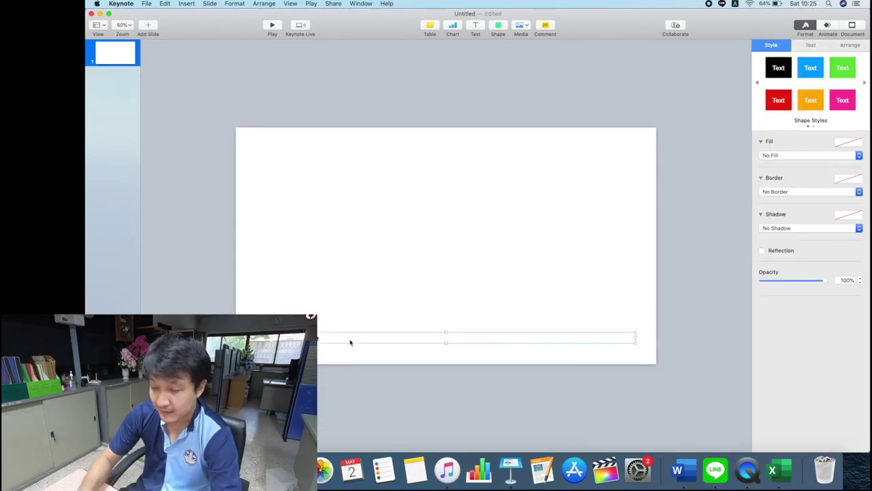
key(Delete)
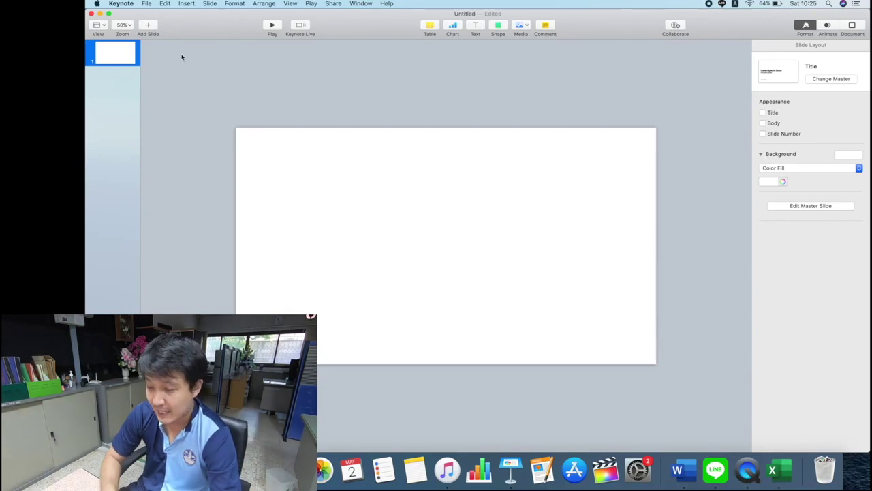
Step: Add the heading 'วิธีการใช้ keynote' in a text box at the top centre of the slide
click(409, 153)
text(w)
key(BackSpace)
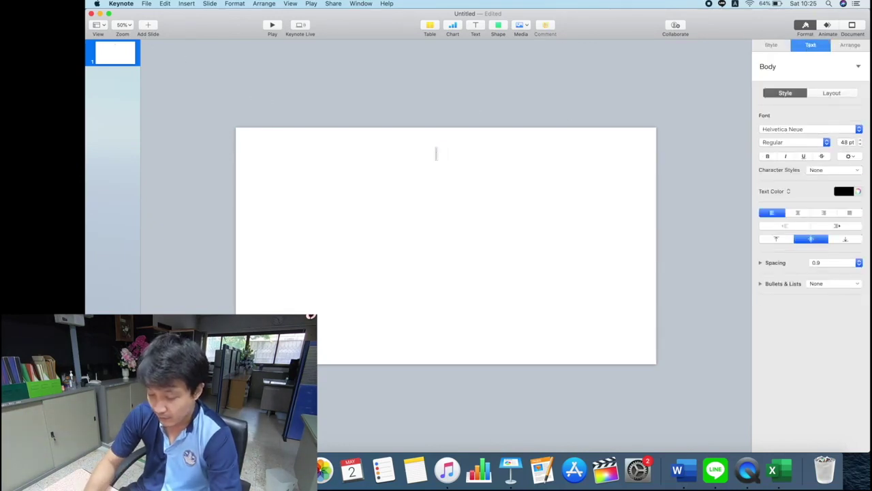
text(อธ)
text(ก)
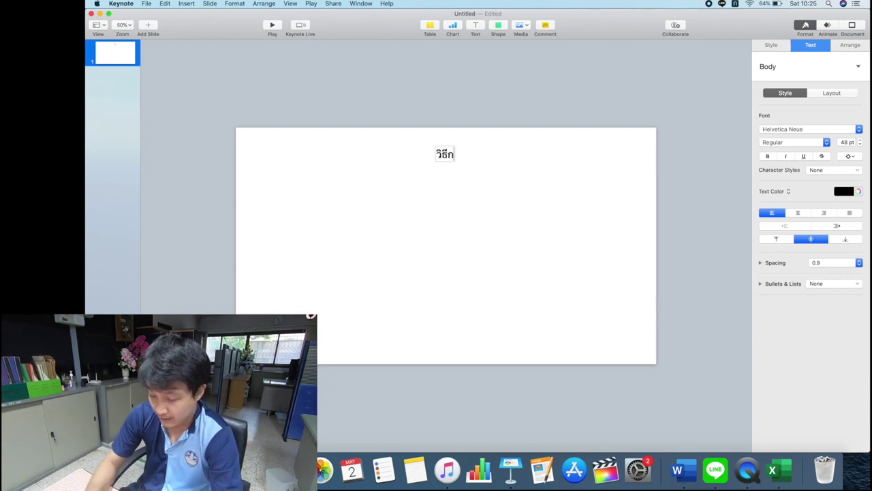
text(ารใช้)
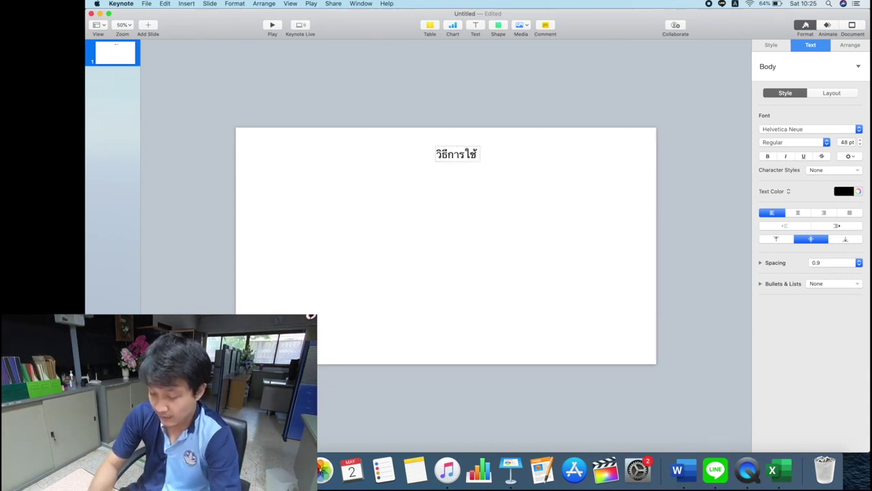
text( keynote)
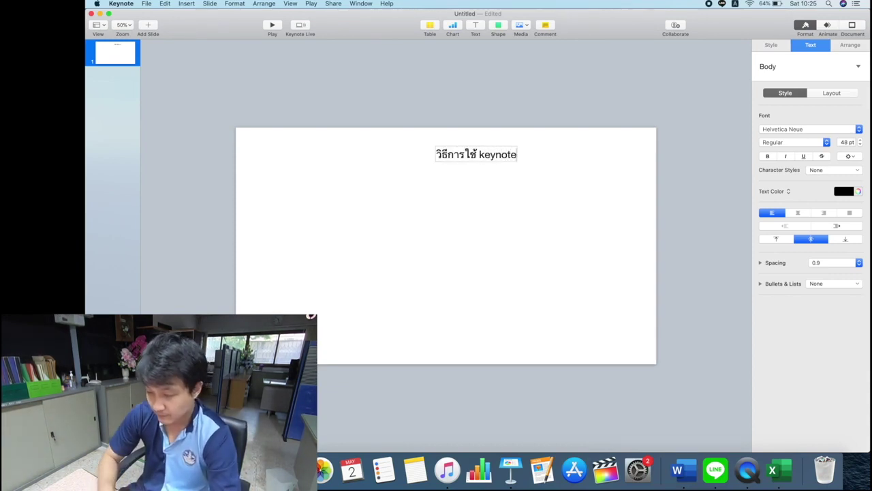
click(462, 191)
drag(467, 160, 443, 168)
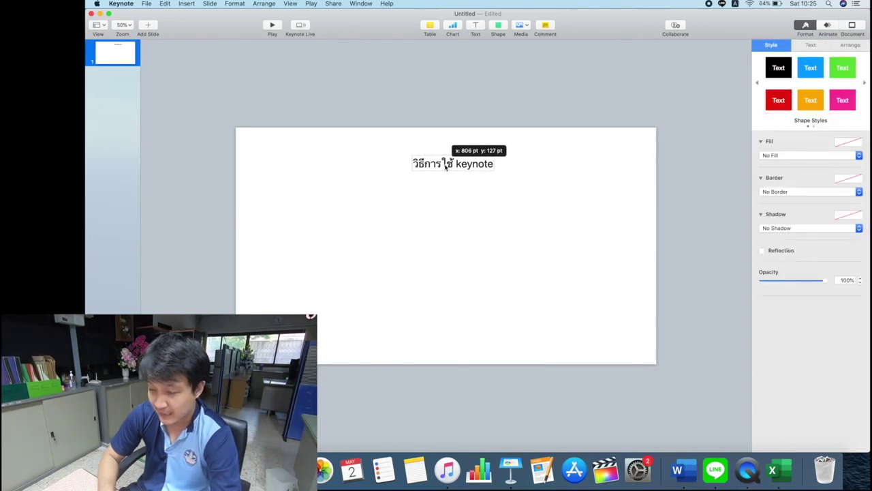
click(446, 211)
Step: Duplicate the heading below it and change the copy's text to '1.เปิด app keynote ขึ้นมา'
click(455, 171)
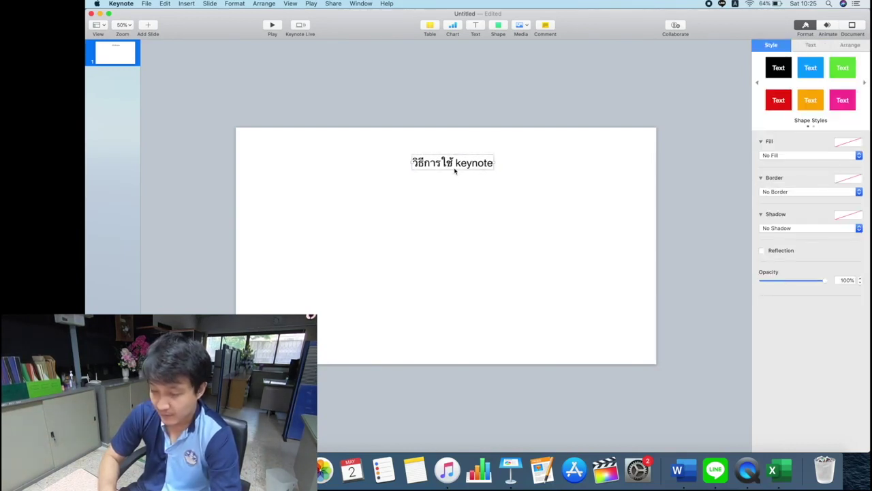
key(super+c)
key(super+v)
mouse_move(450, 169)
mouse_down()
mouse_move(350, 209)
mouse_move(417, 207)
mouse_up()
double_click(349, 205)
click(315, 204)
text(1)
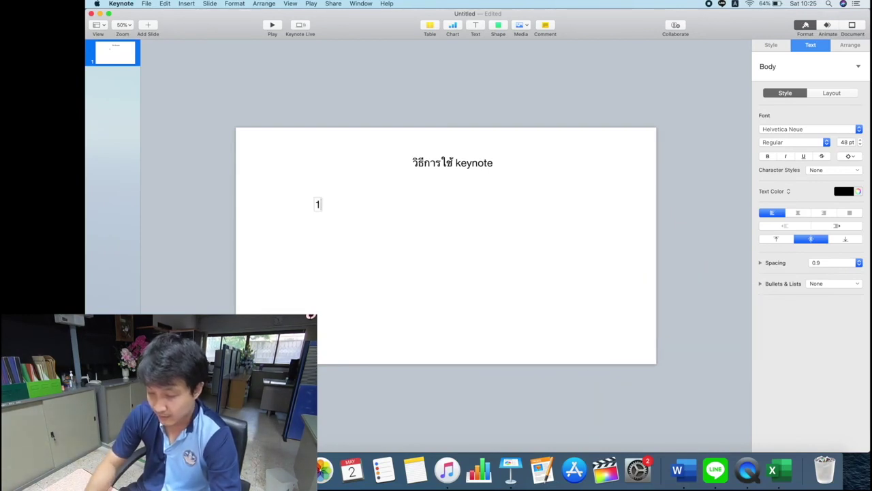
text(.เป)
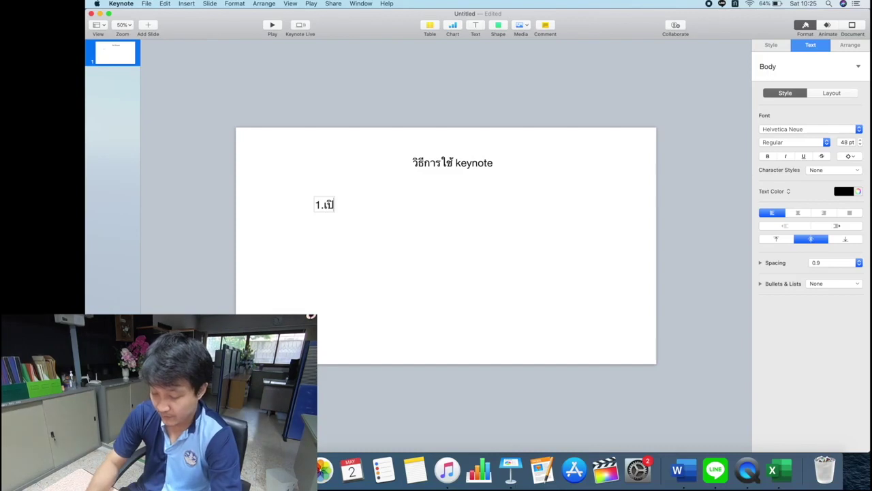
text(ิด app )
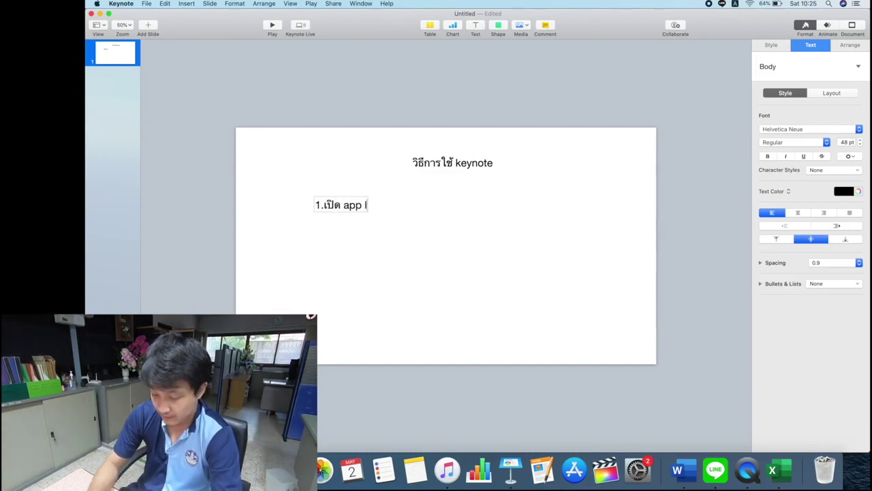
text(keyn)
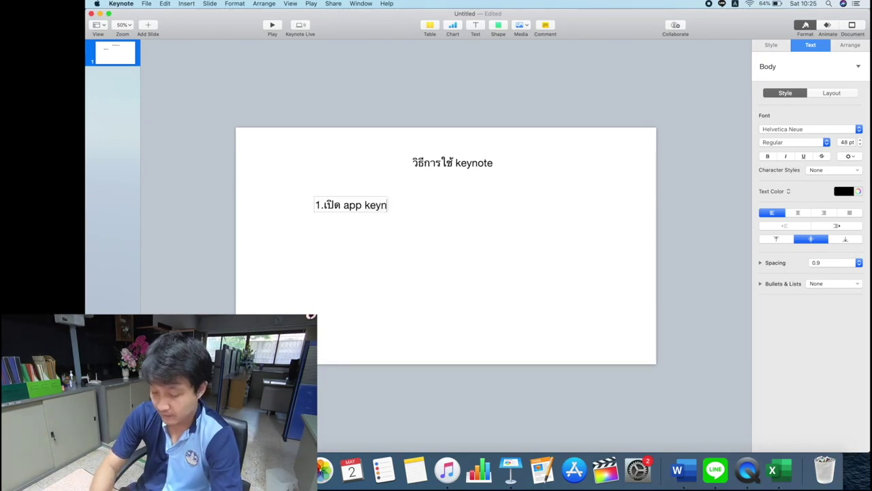
text(ote ขึ)
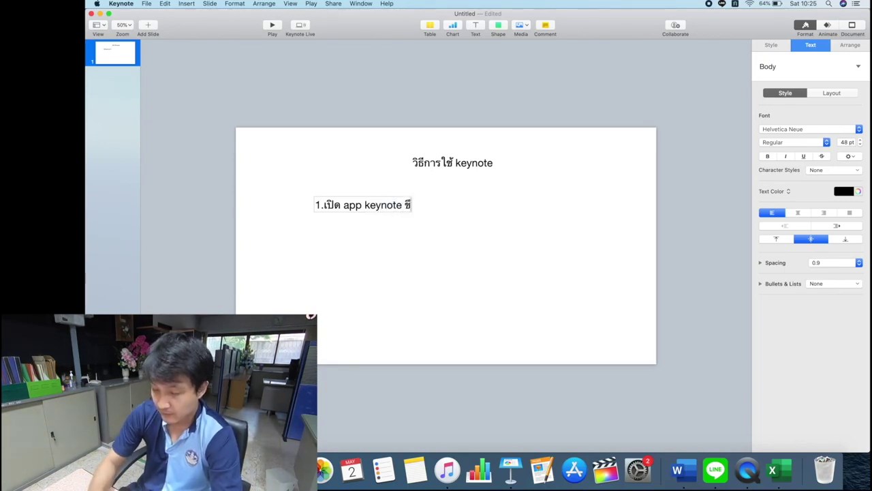
text(้นมา)
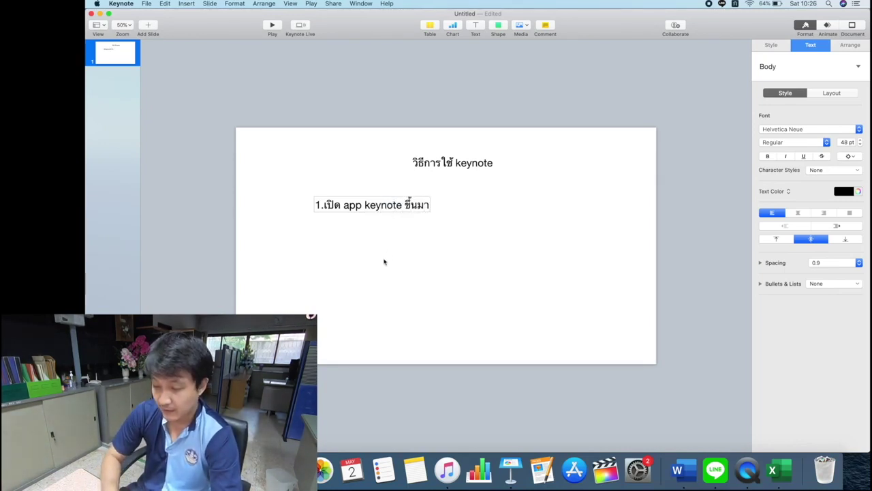
click(384, 262)
drag(400, 204, 400, 208)
Step: Play the slide as a slideshow, bring in the heading and numbered line, then exit
click(387, 259)
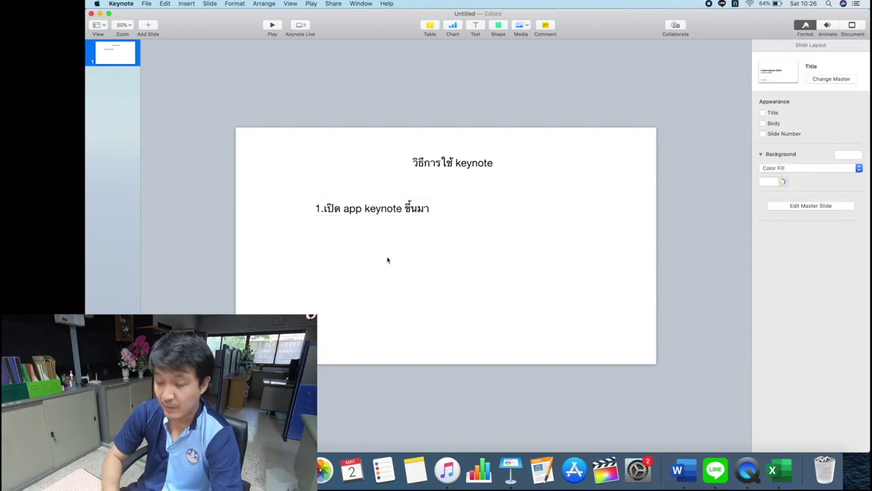
scroll(409, 218, up, 2)
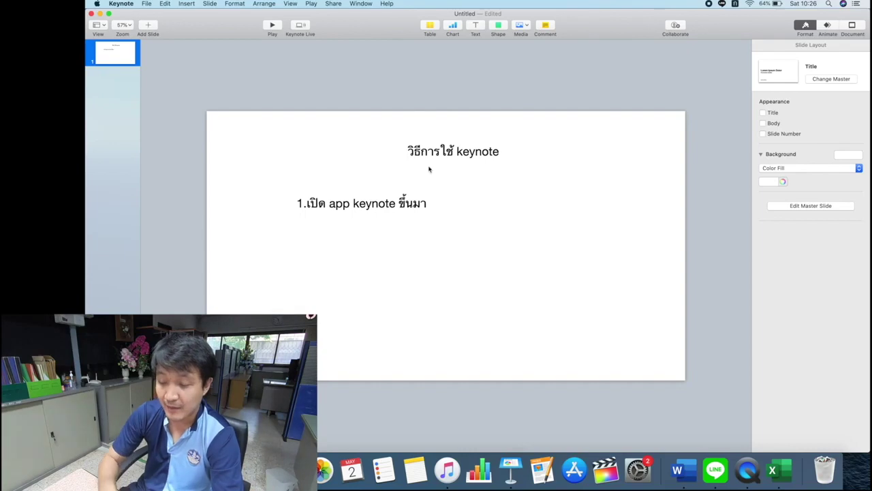
key(super+alt+bracketright)
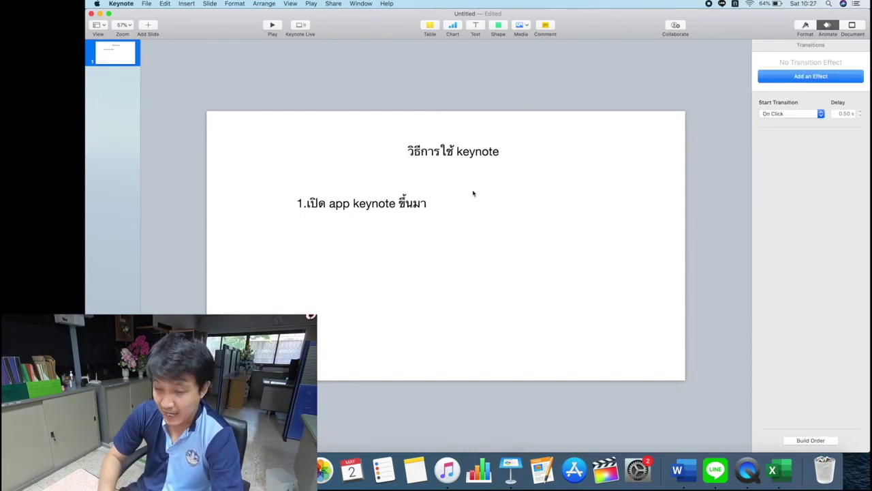
click(273, 26)
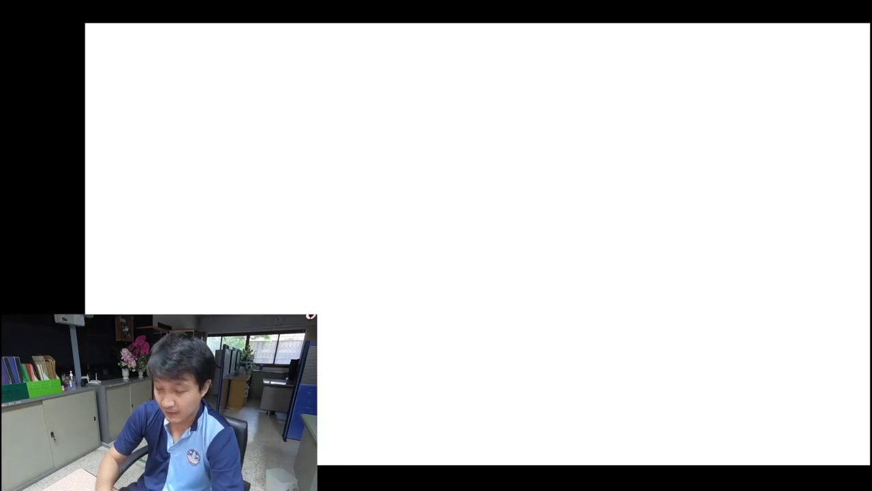
key(space)
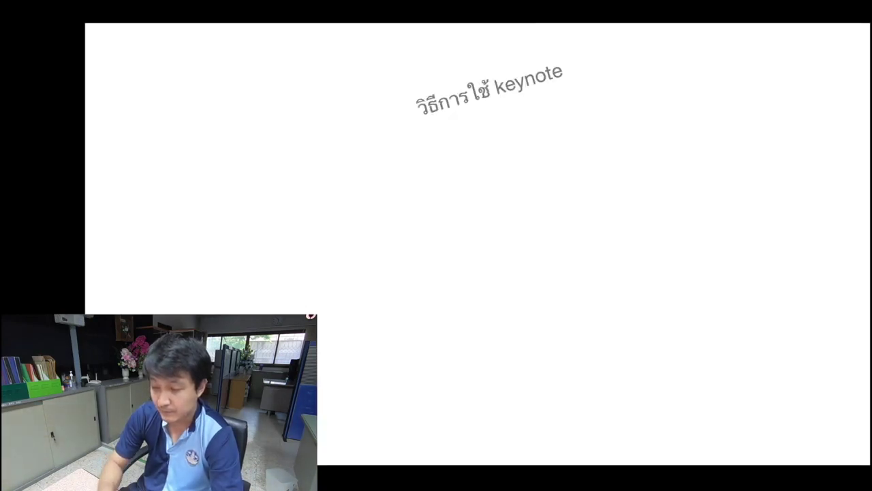
key(space)
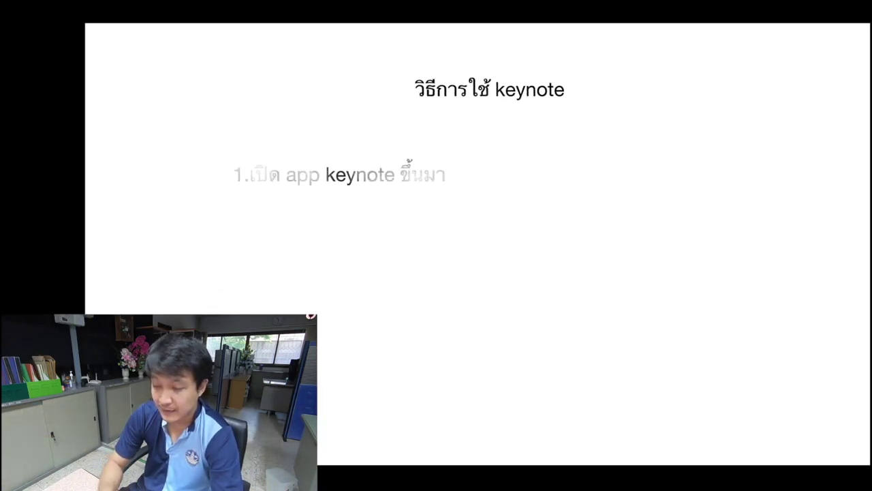
key(Escape)
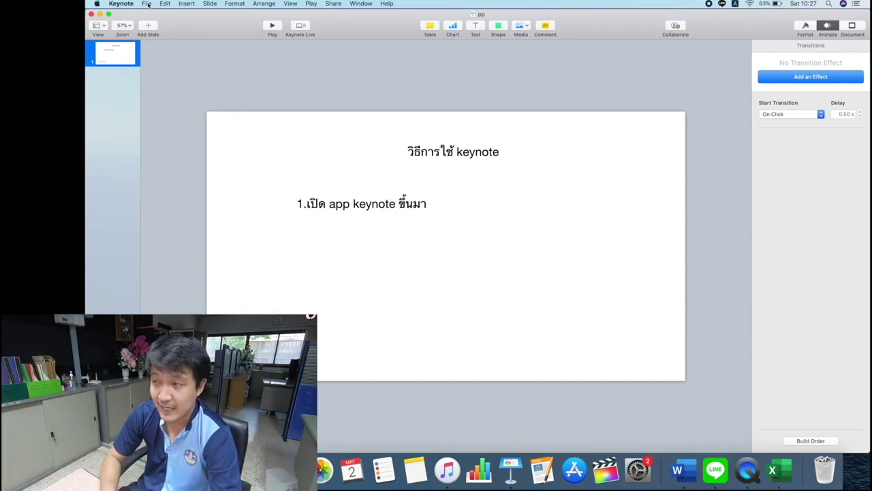
Step: Export the presentation as a PowerPoint file named pp to the Desktop
click(147, 5)
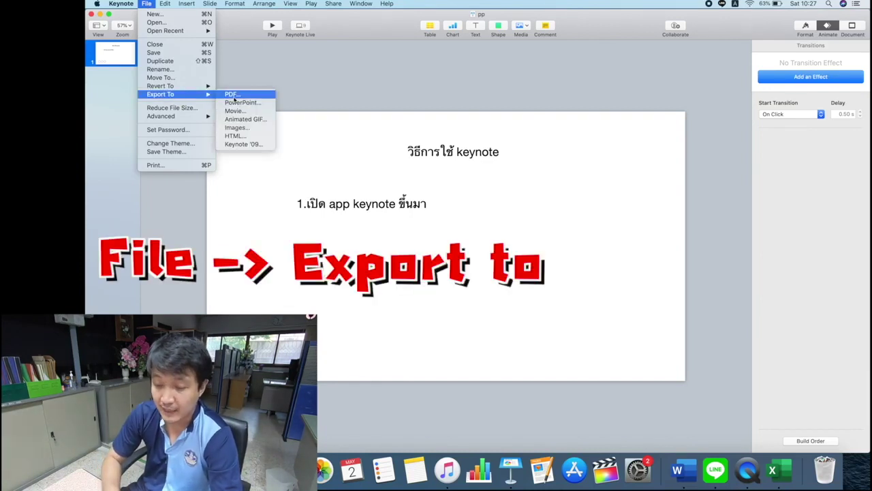
mouse_move(160, 94)
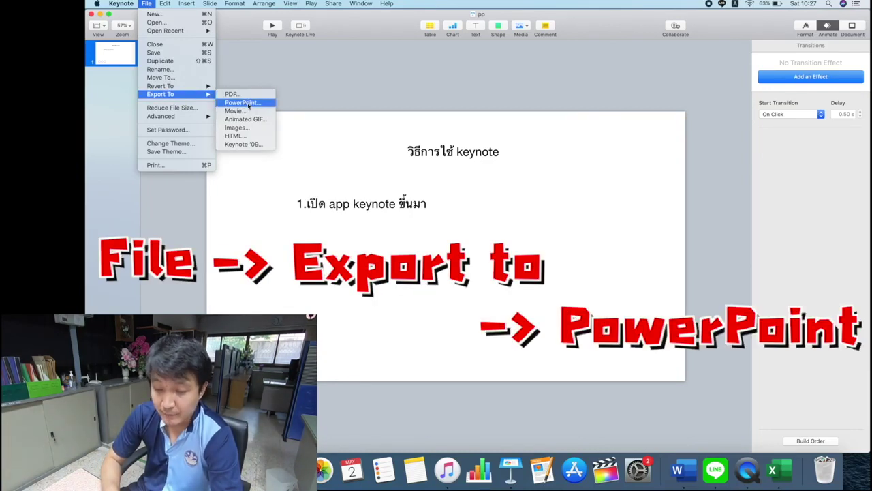
click(242, 102)
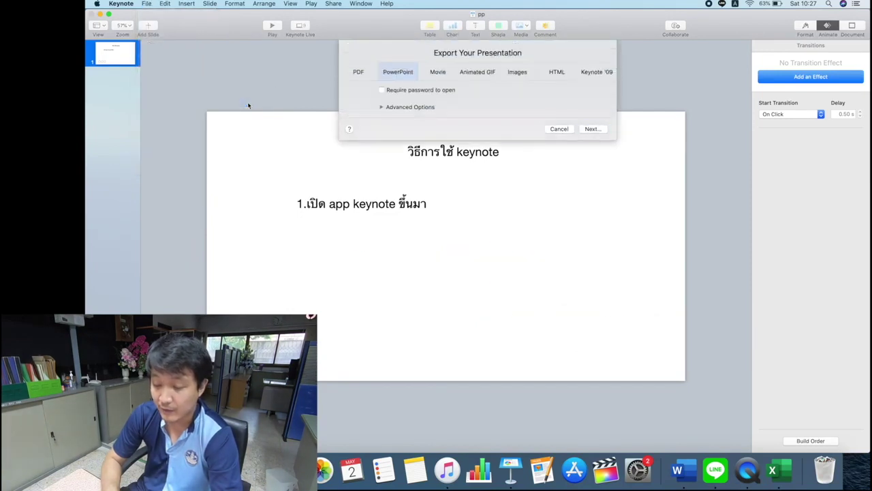
click(596, 131)
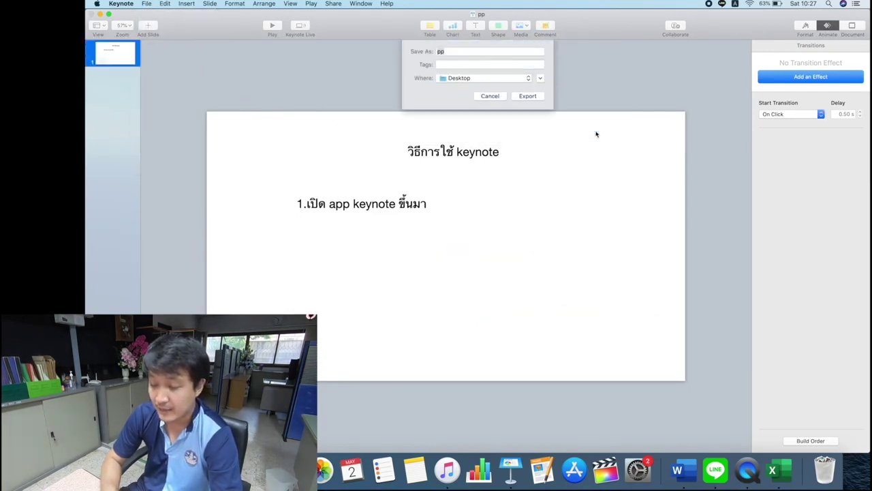
click(538, 97)
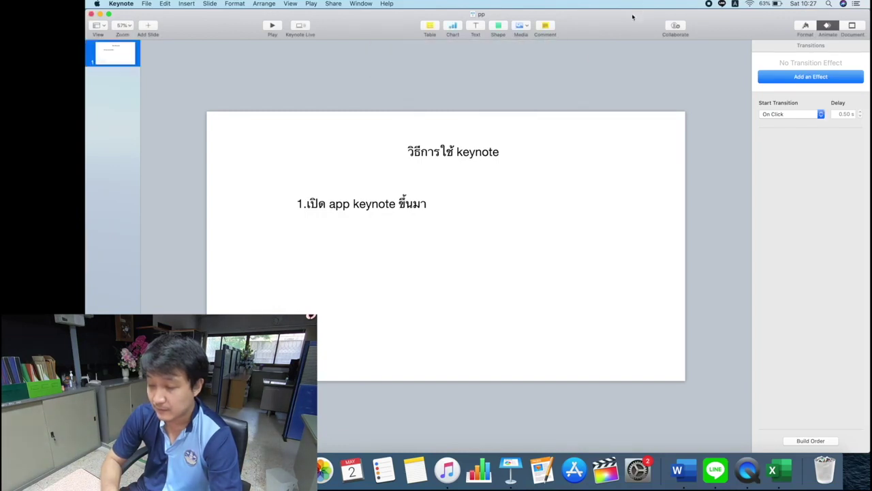
drag(633, 14, 348, 14)
Step: Open the exported pp file in PowerPoint to show the 'วิธีการใช้ keynote' slide
click(840, 194)
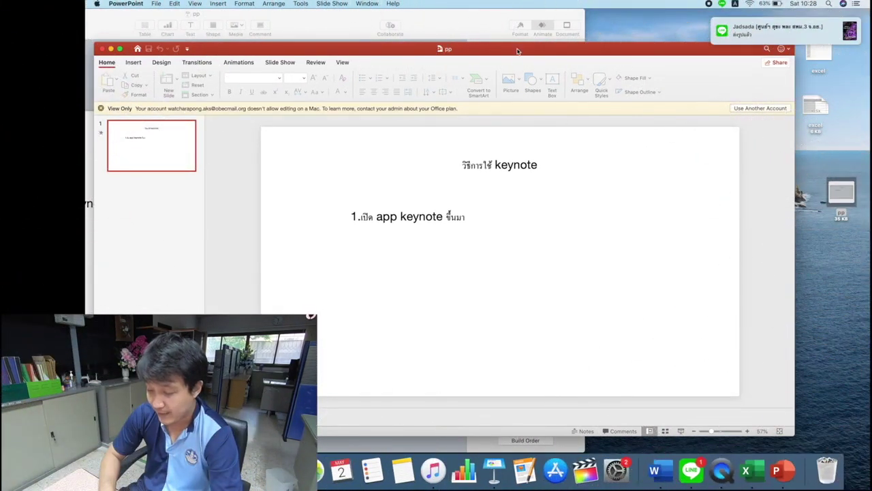
drag(517, 51, 545, 29)
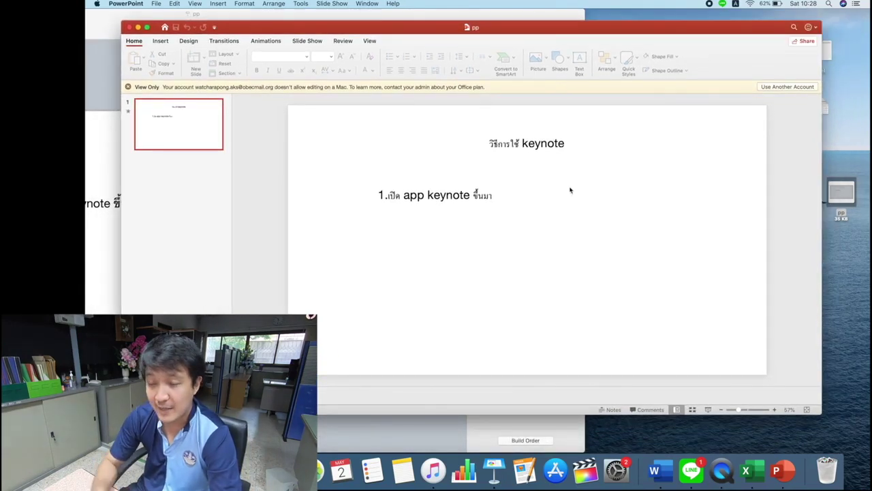